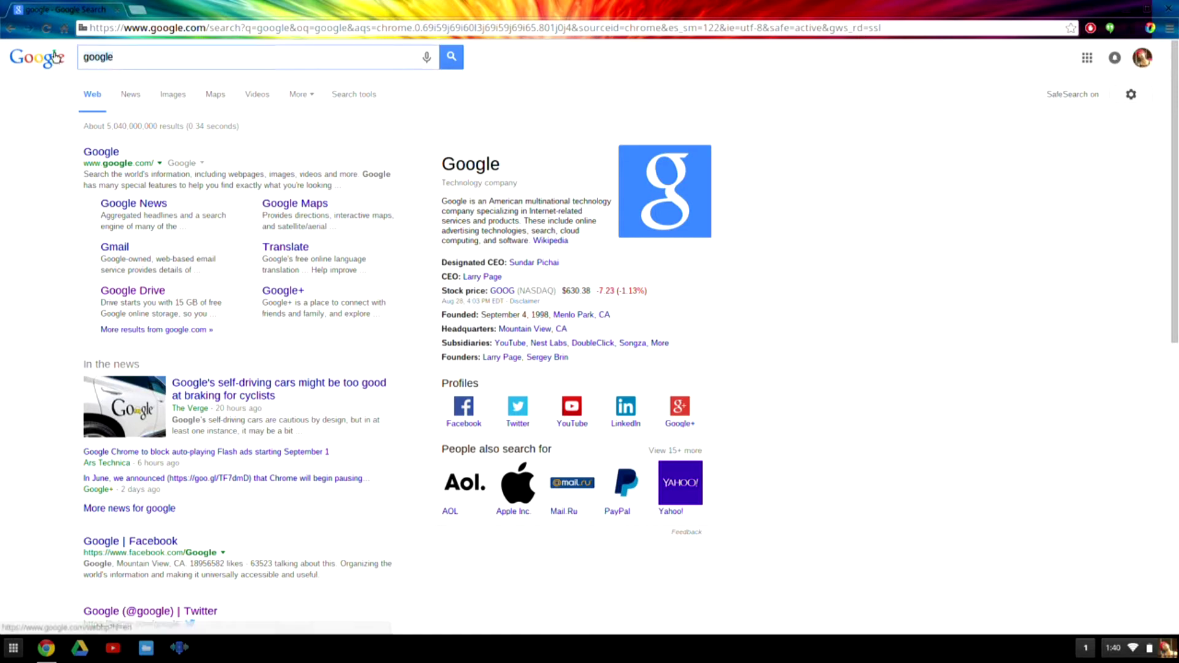
# - Search Google for 'google chrome store' to reach the Chrome Web Store apps page
pyautogui.click(156, 58)
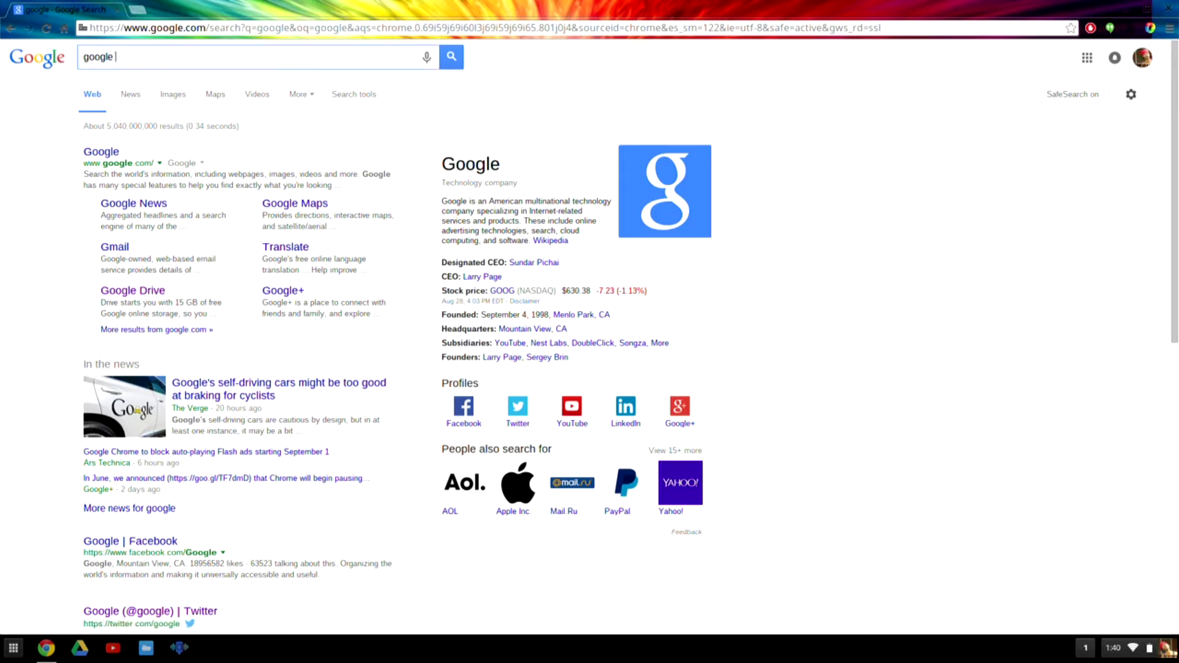
pyautogui.write('chrome store')
pyautogui.press('Return')
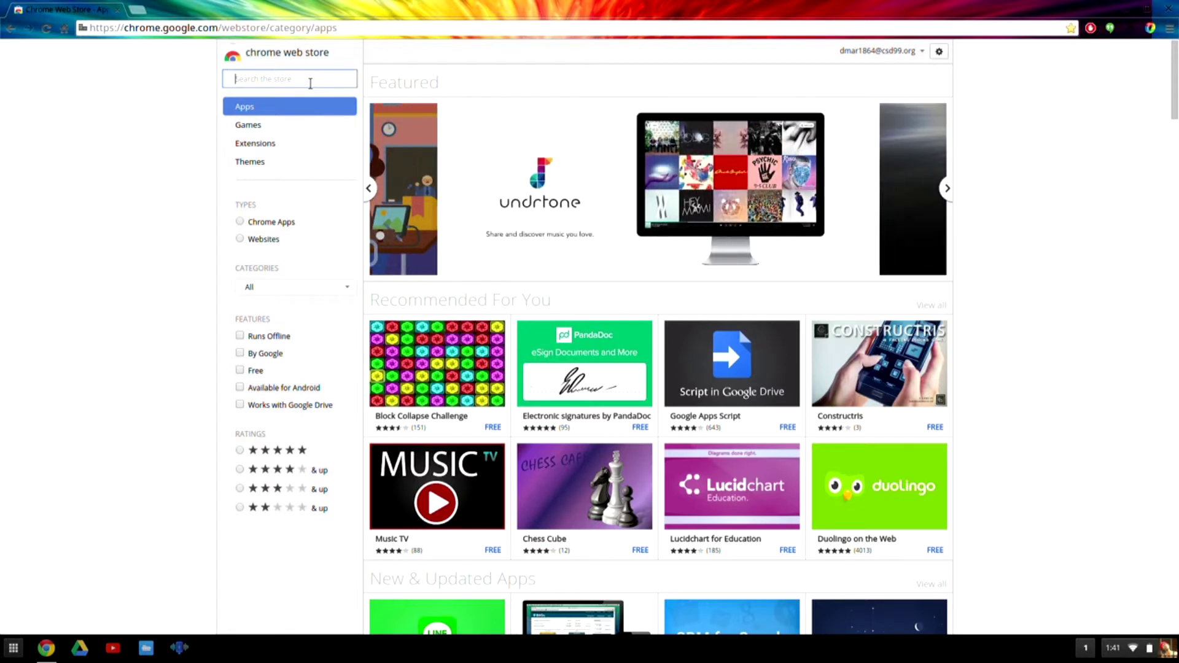
# - Search the store for 'gba emulator' and add the VBA-M emulator to Chrome
pyautogui.write('gba emulator')
pyautogui.press('Return')
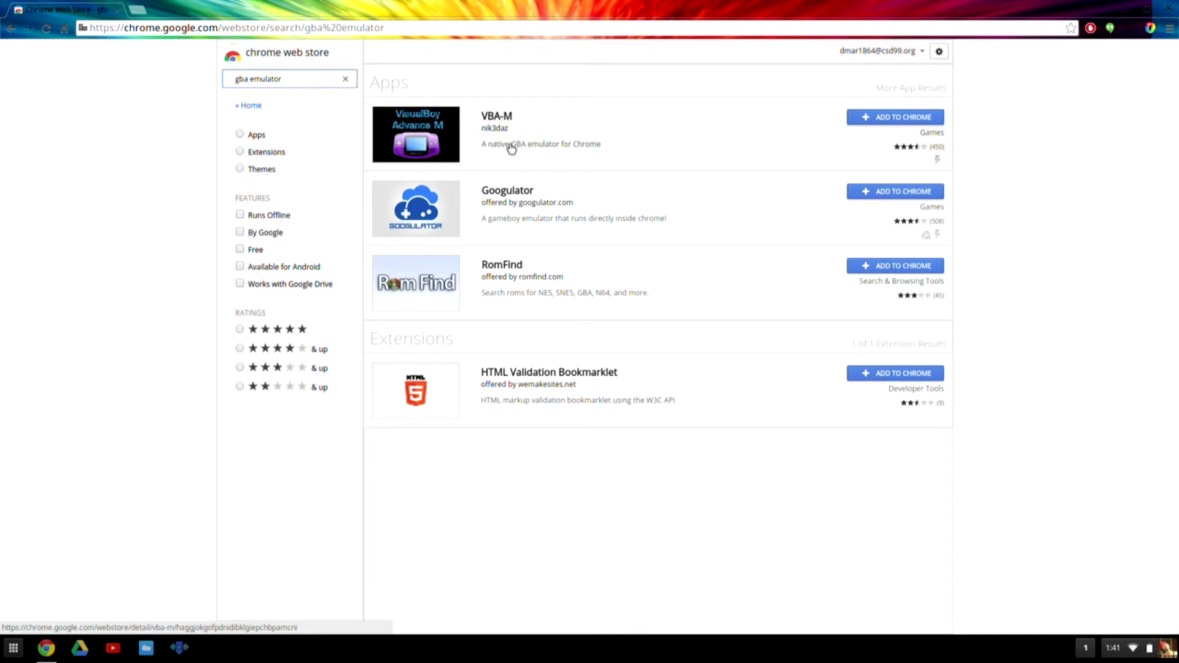
pyautogui.click(900, 119)
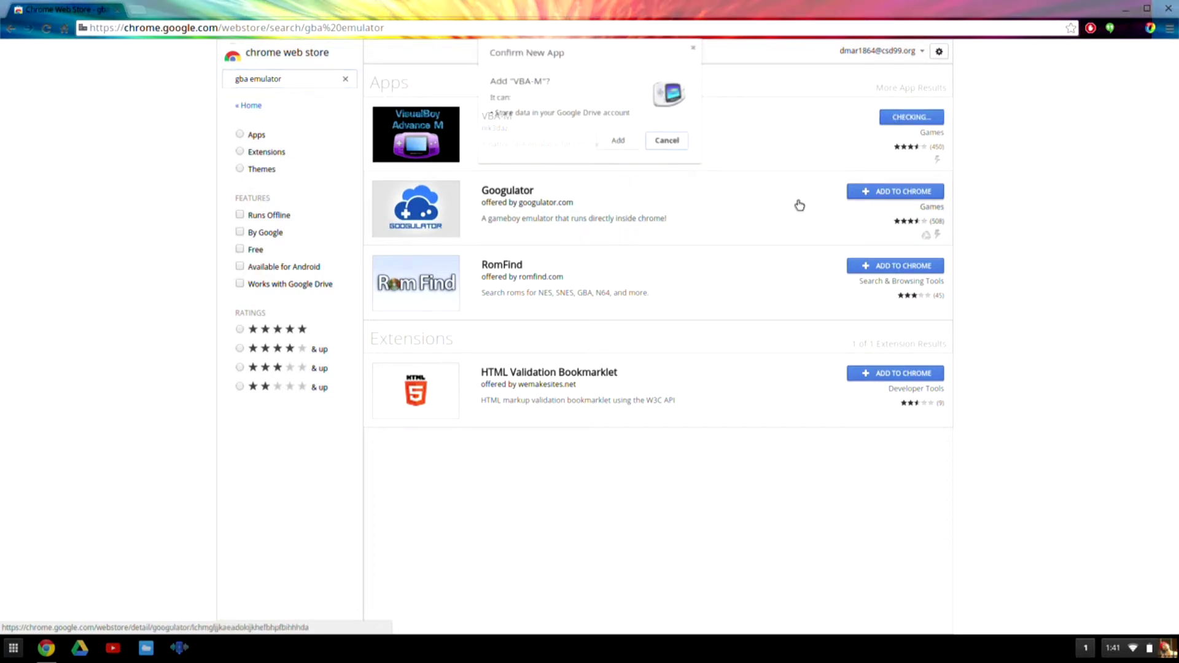
pyautogui.click(618, 141)
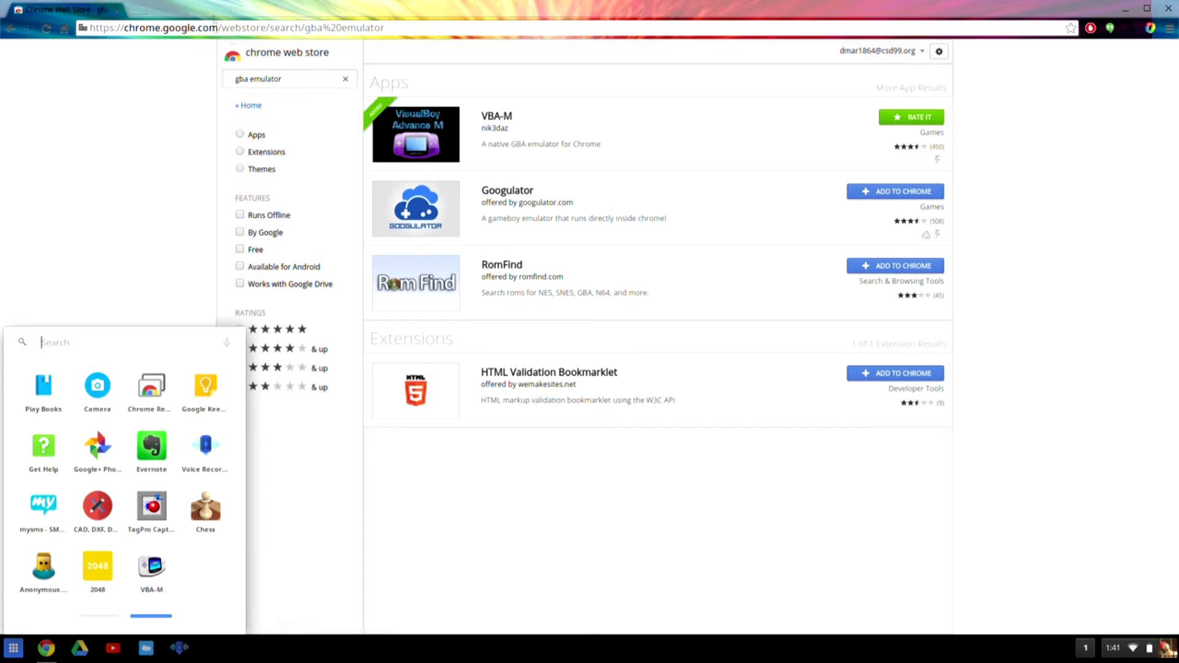
pyautogui.click(282, 28)
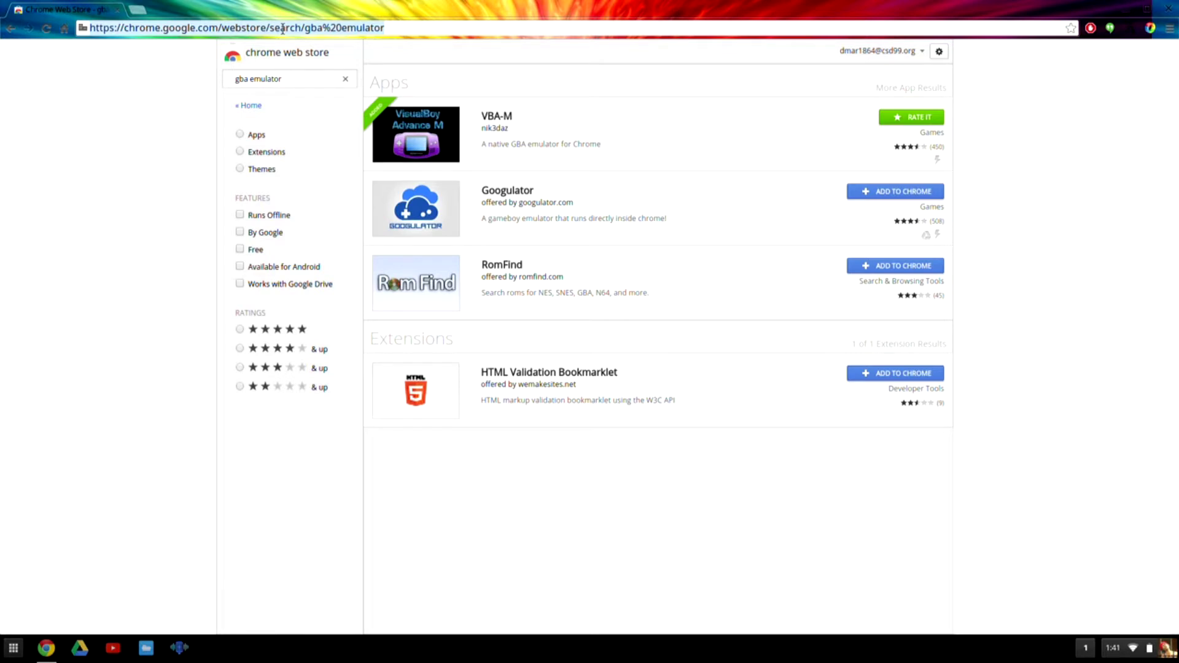
# - Search 'top 100 best gba roms', open DopeROMs' list, and find 'crash' on the page
pyautogui.write('top 100 b')
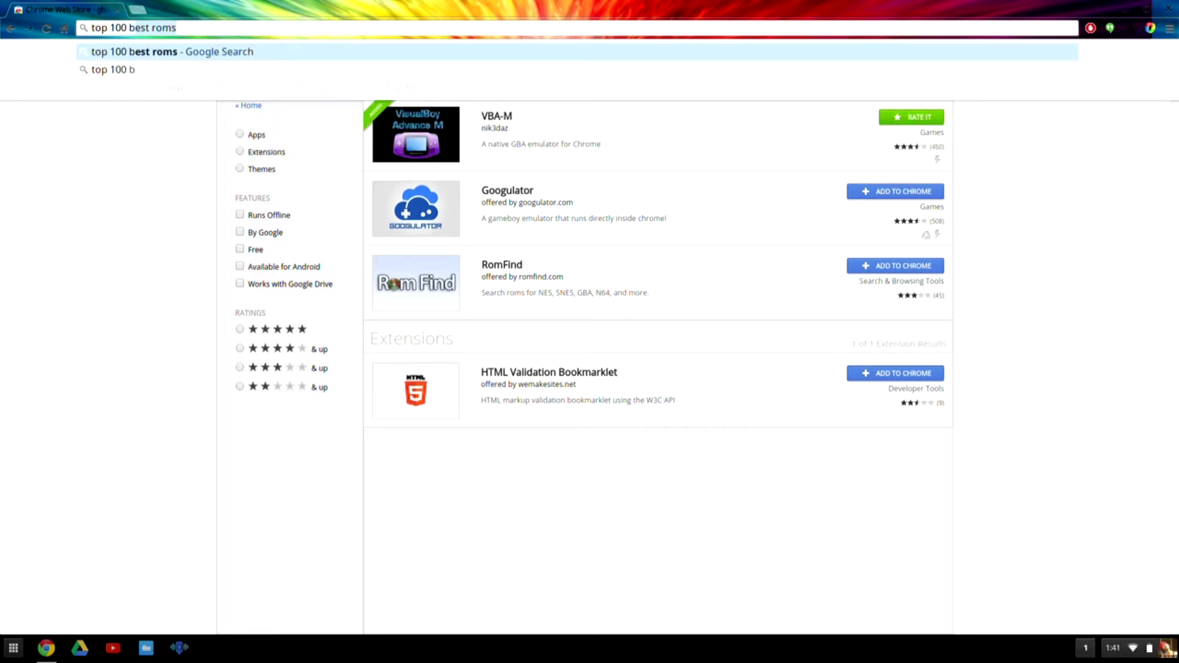
pyautogui.write('est gba')
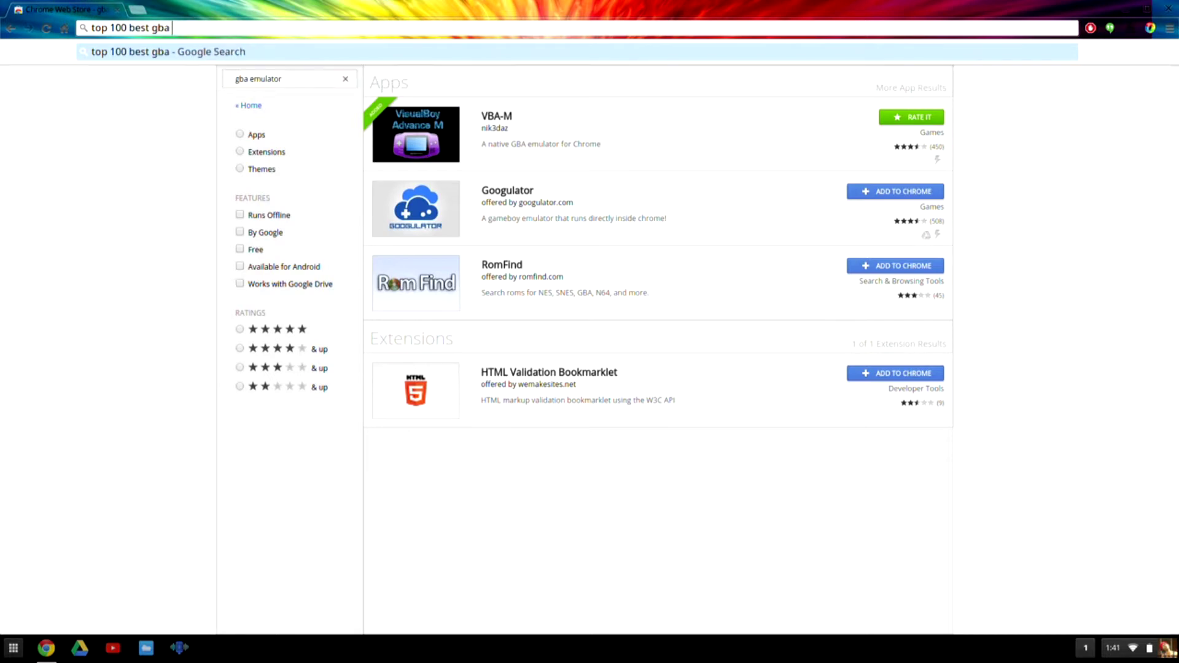
pyautogui.write(' roms')
pyautogui.press('Return')
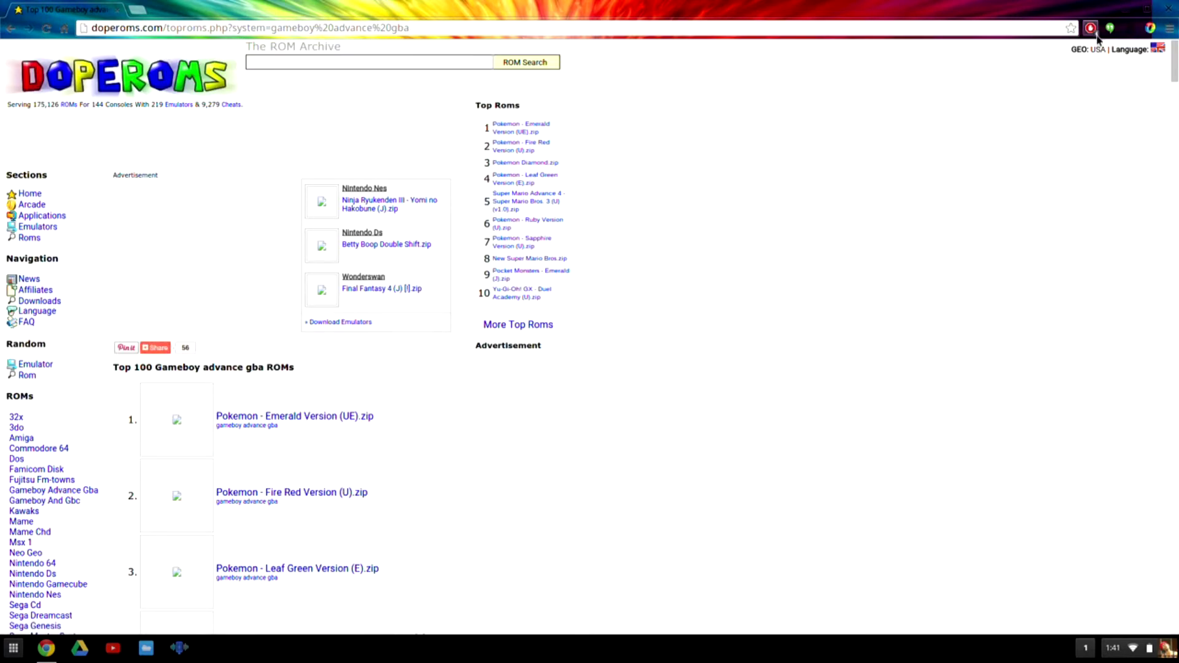
pyautogui.scroll(-2, 200, 510)
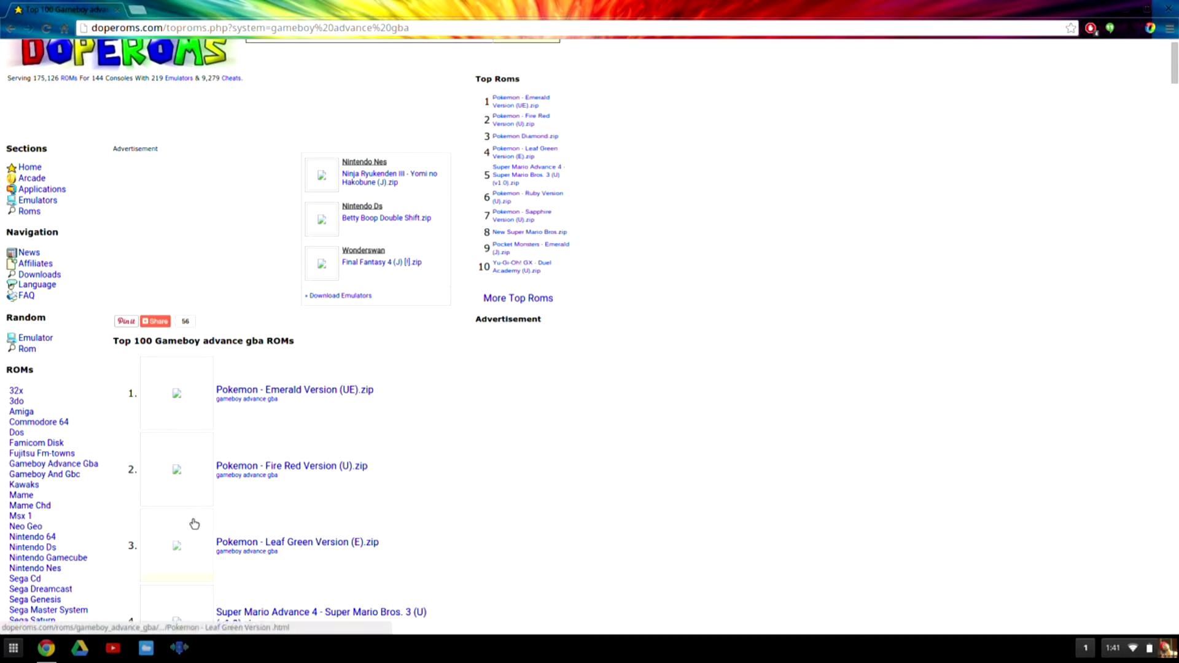
pyautogui.scroll(-5, 198, 504)
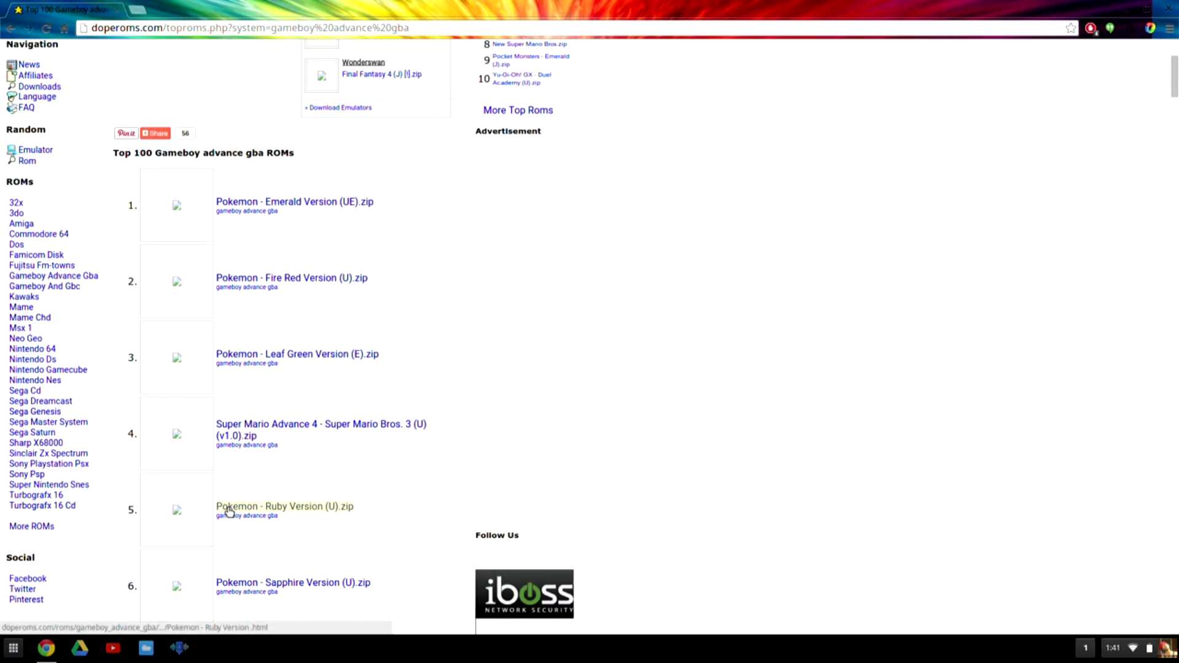
pyautogui.hotkey('ctrl', 'f')
pyautogui.write('crash')
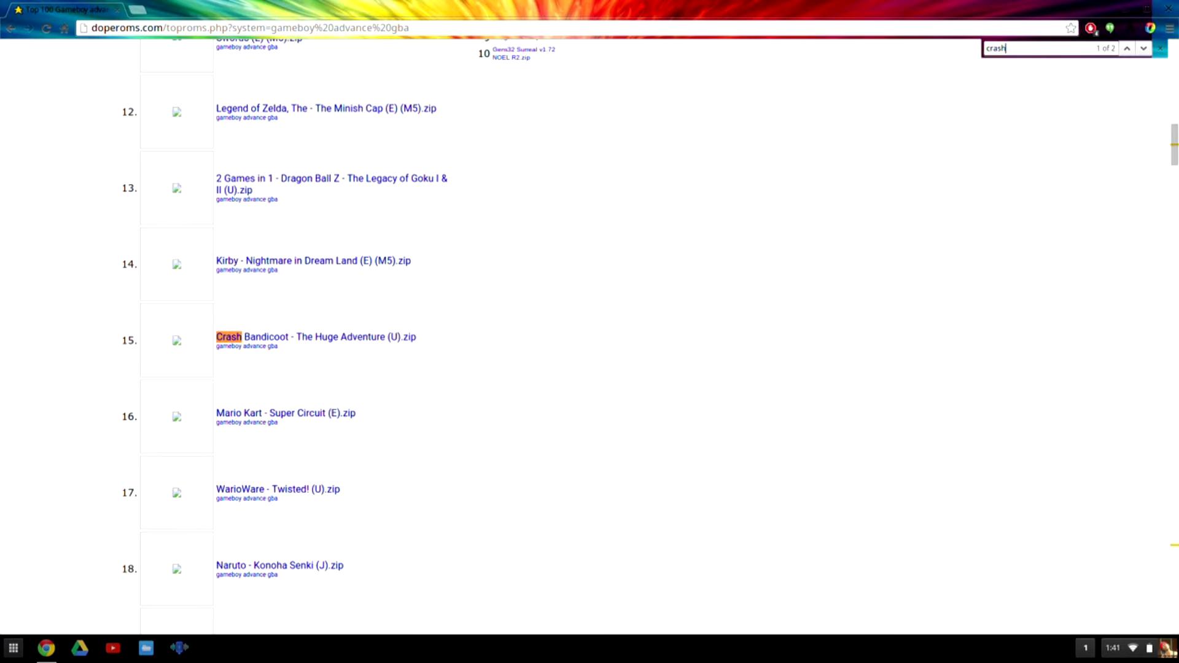
# - Download Crash Bandicoot - The Huge Adventure (U).zip and show it in Downloads, docked right
pyautogui.click(324, 336)
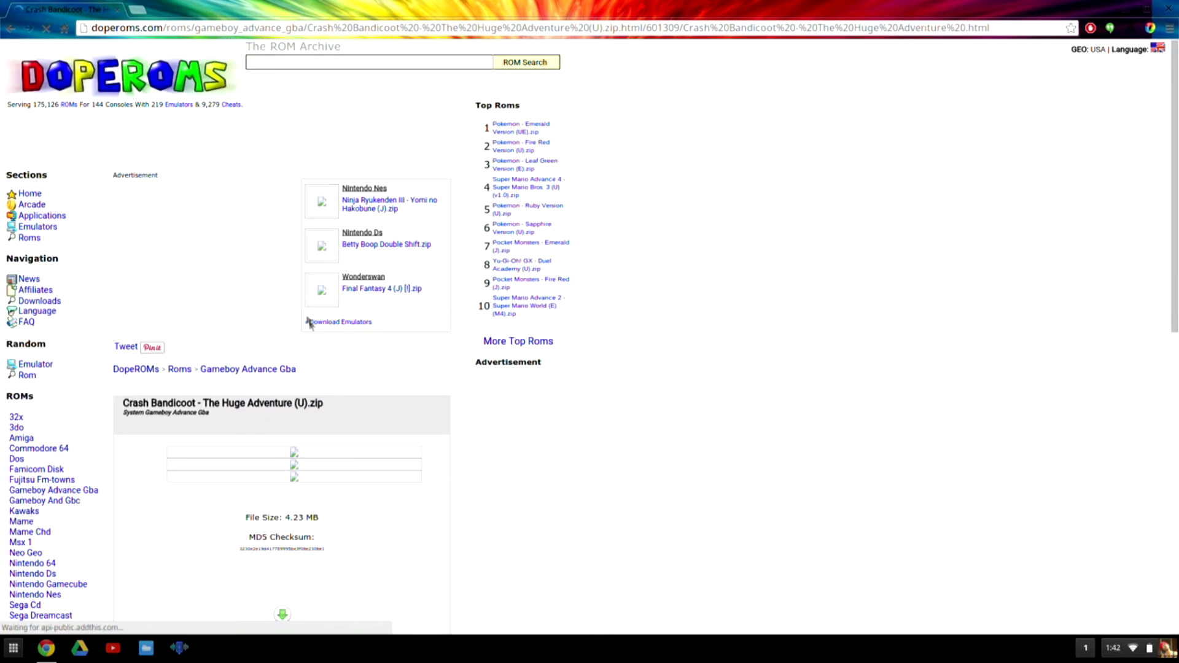
pyautogui.scroll(-3, 317, 554)
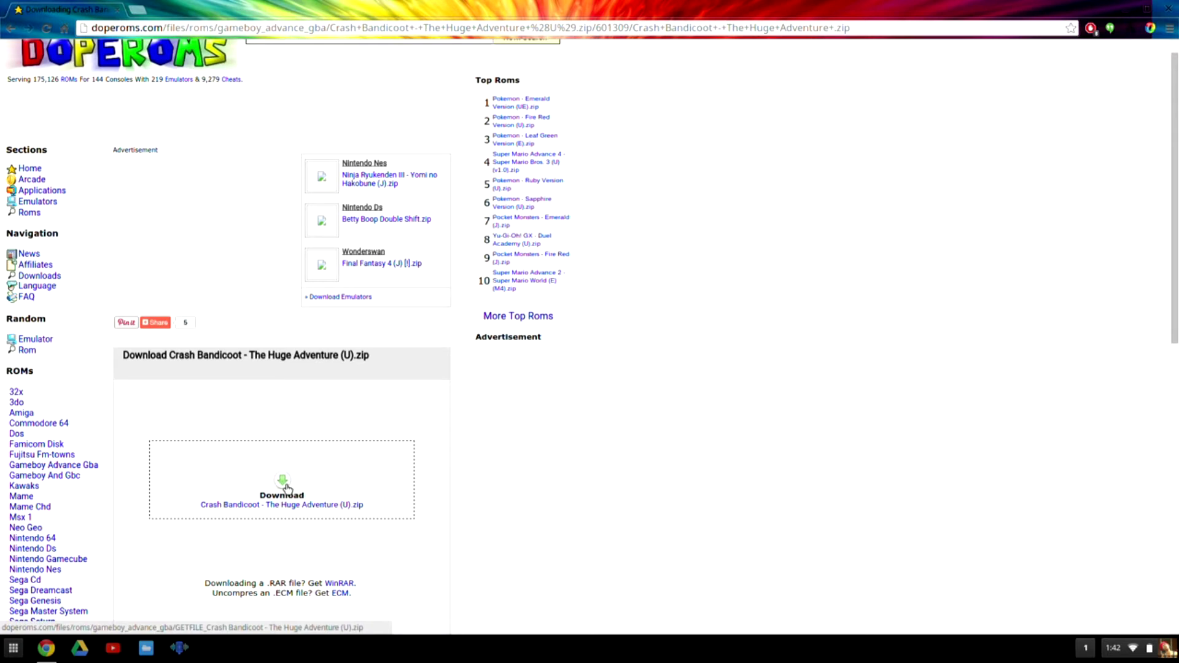
pyautogui.click(286, 488)
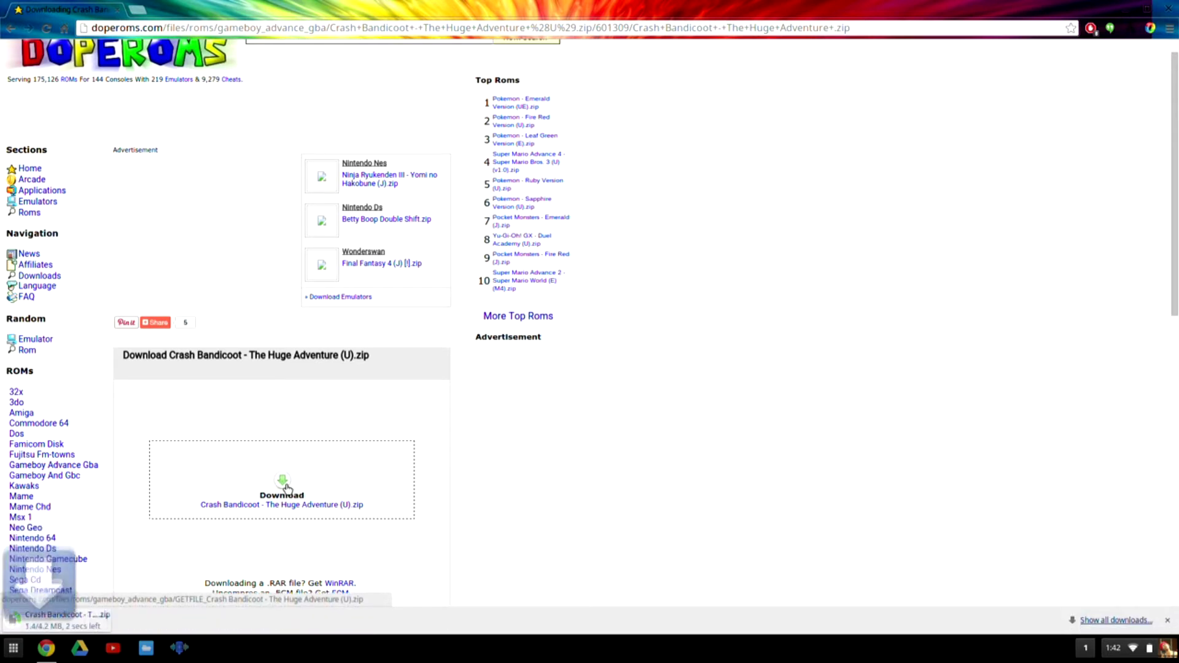
pyautogui.click(123, 619)
pyautogui.click(153, 571)
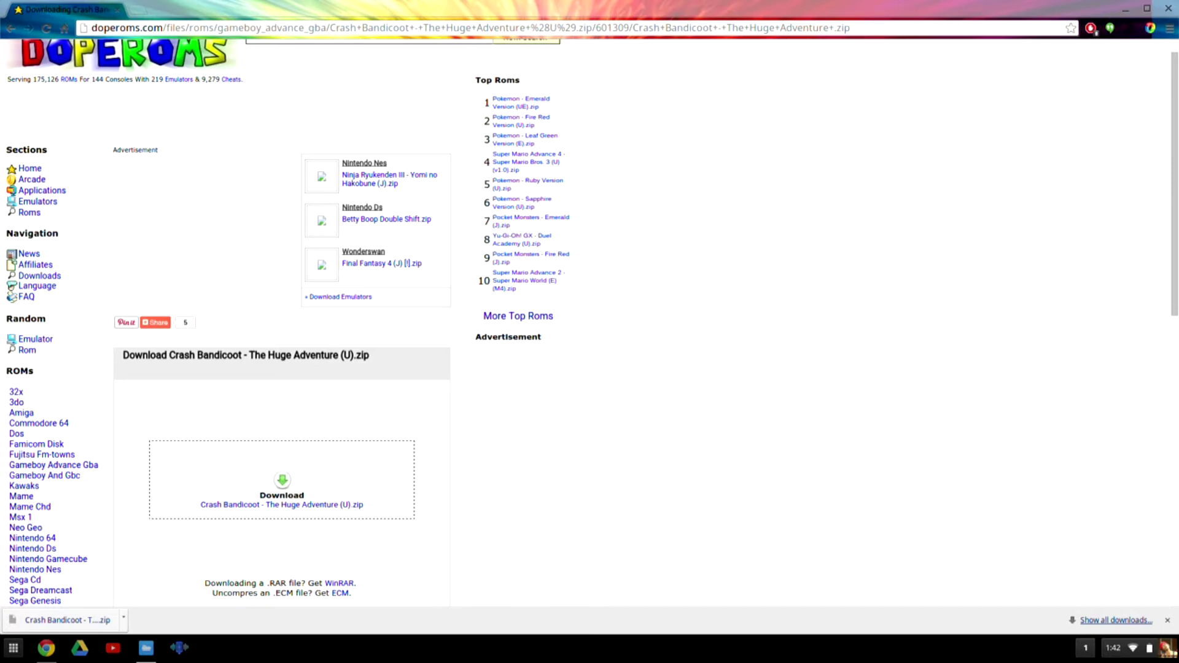
pyautogui.hotkey('alt', ']')
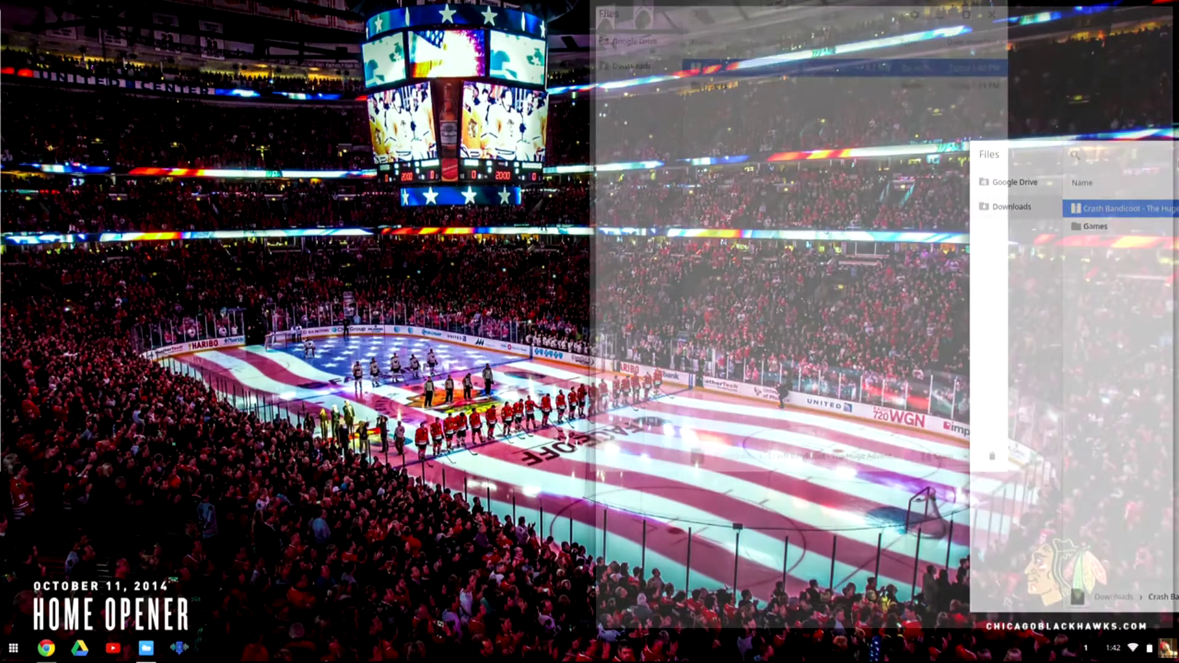
# - Open a second Files window from the shelf icon
pyautogui.rightClick(157, 649)
pyautogui.click(175, 571)
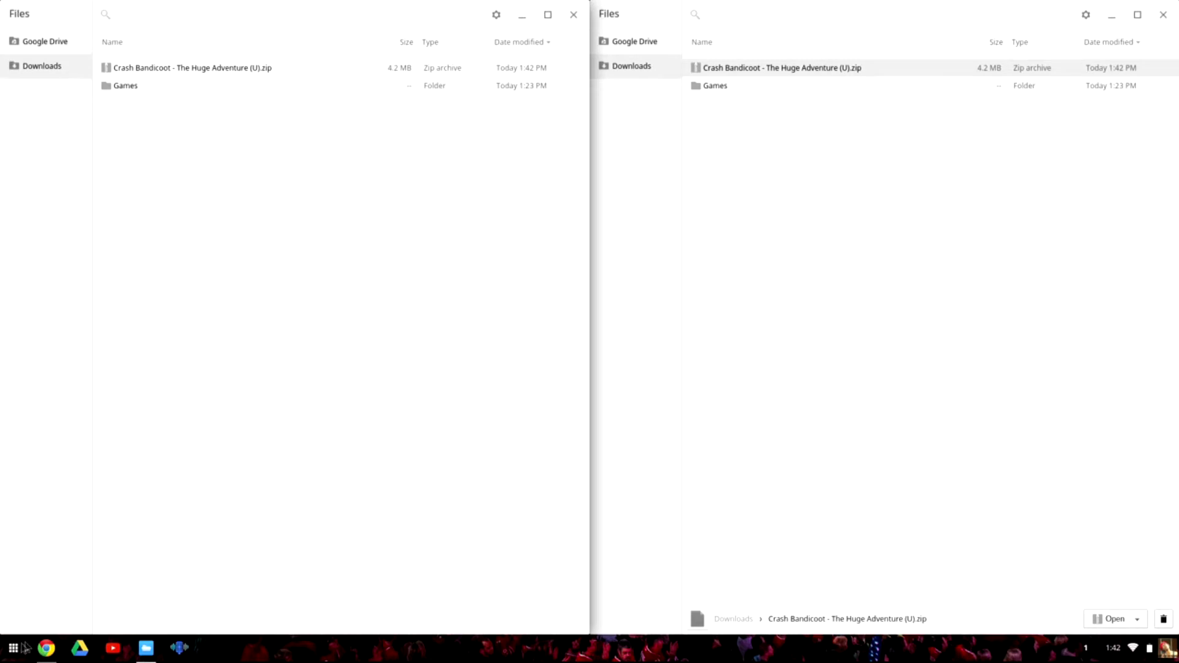
pyautogui.press('super')
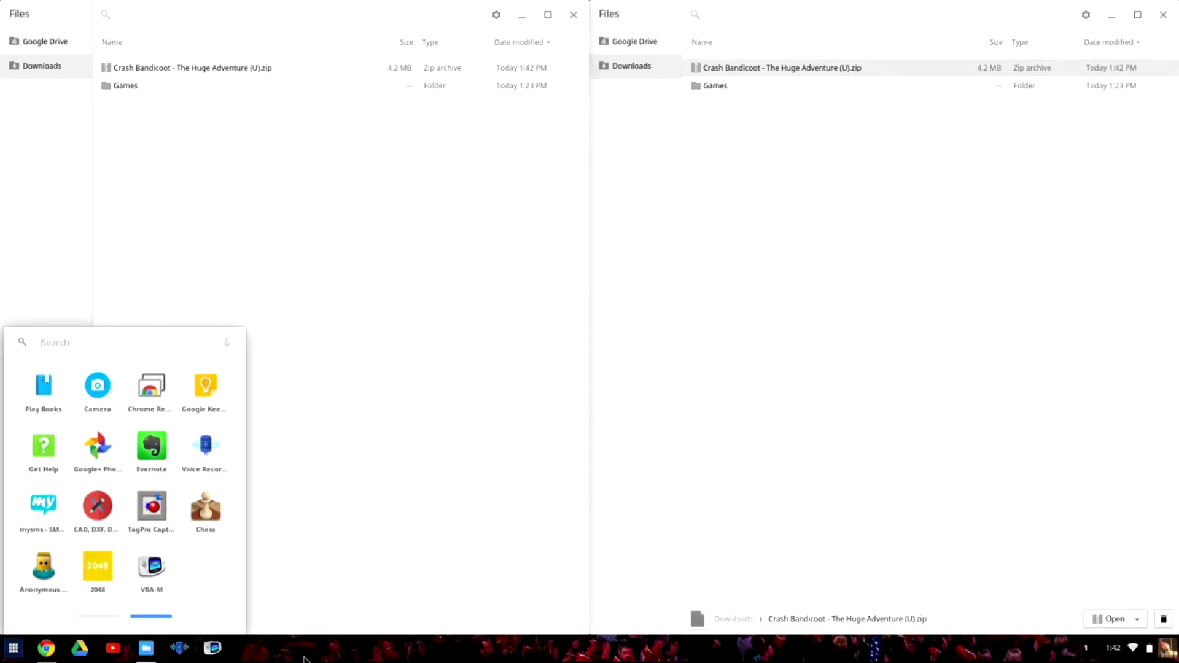
pyautogui.press('Escape')
# - Launch VBA-M, centre its window, and bring the DopeROMs browser back in front
pyautogui.click(214, 649)
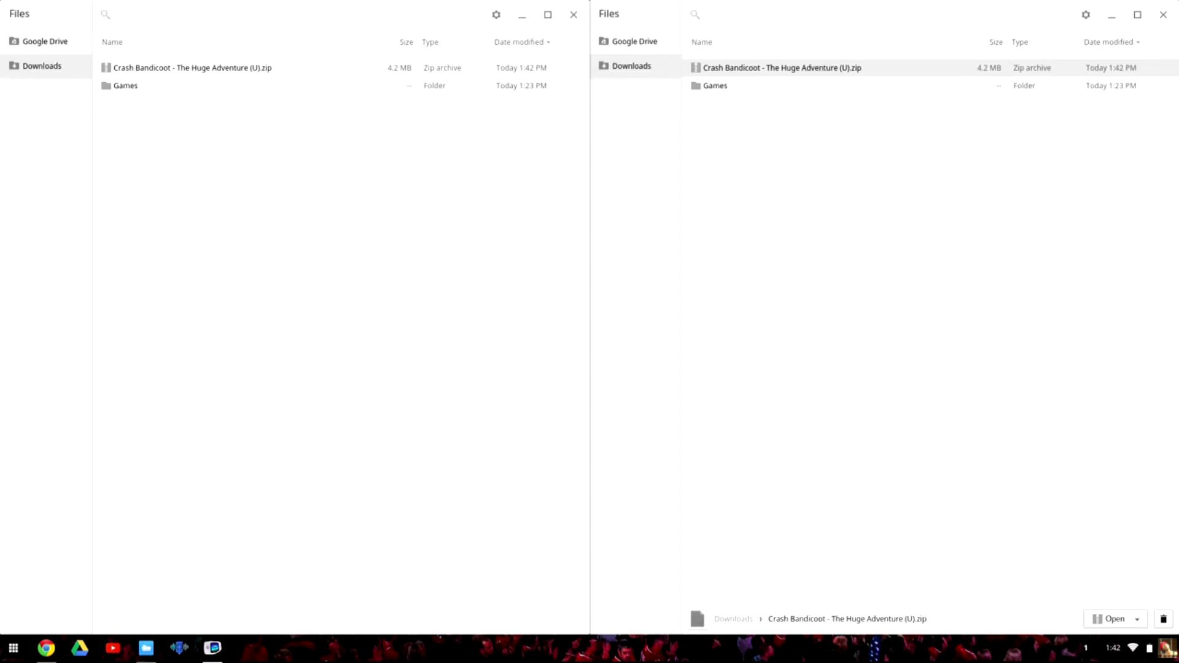
pyautogui.moveTo(1174, 163); pyautogui.dragTo(649, 230)
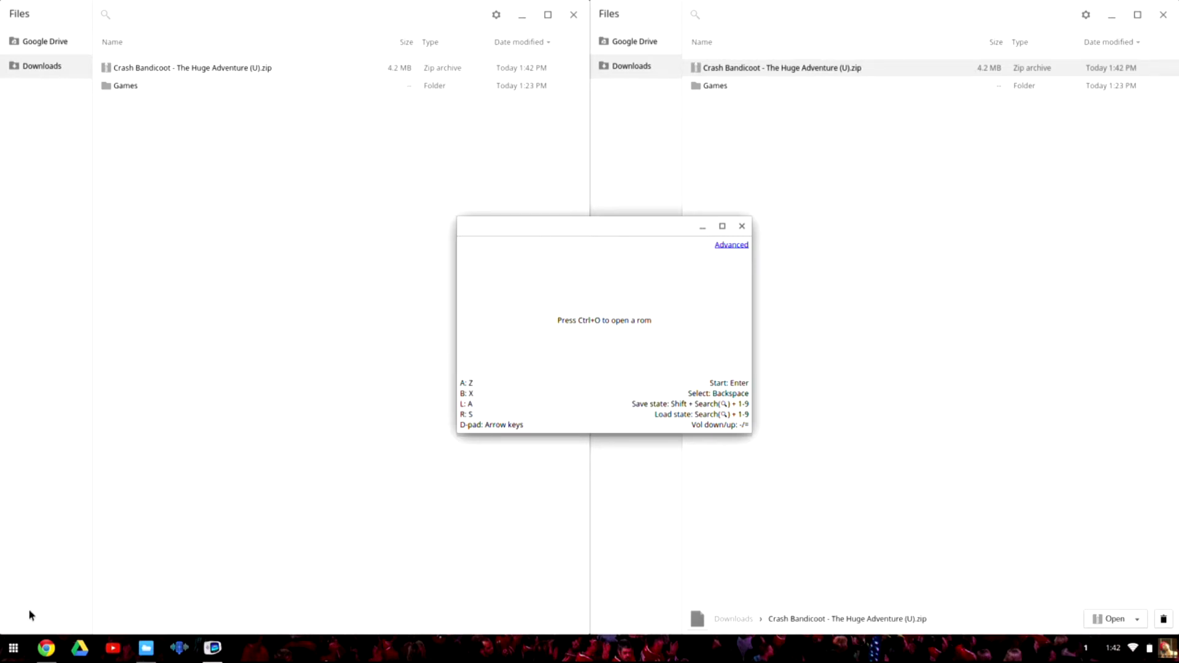
pyautogui.click(46, 647)
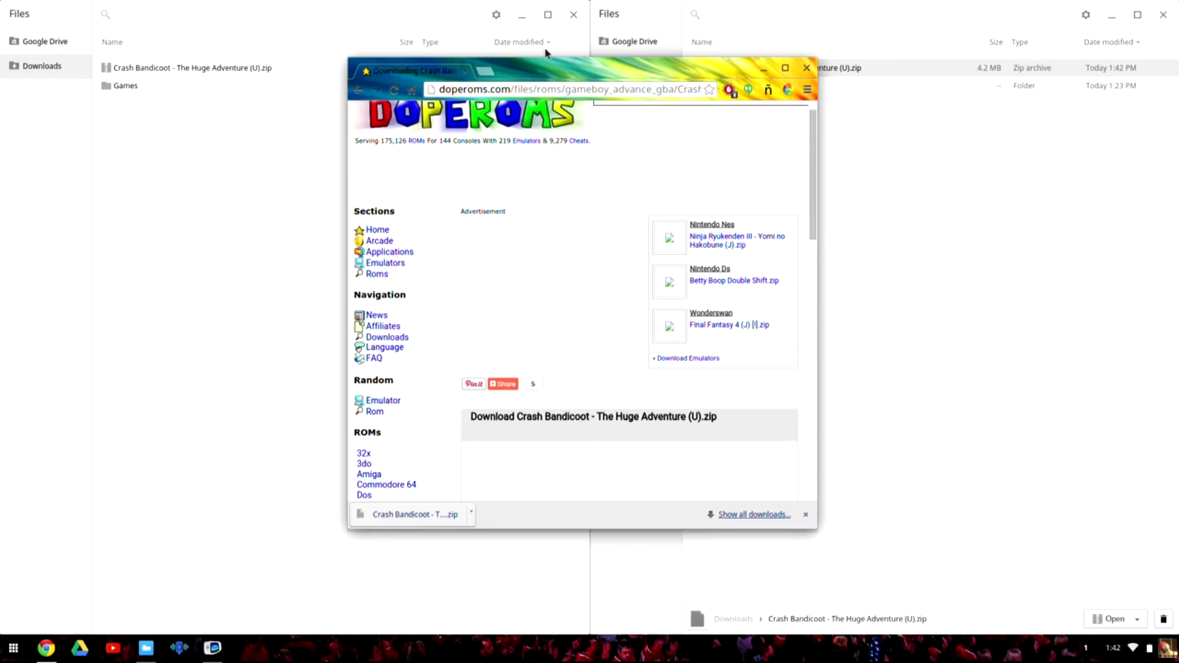
# - Go back in the browser to the Top 100 GBA list and scroll through it
pyautogui.moveTo(545, 65); pyautogui.dragTo(613, 7)
pyautogui.click(423, 34)
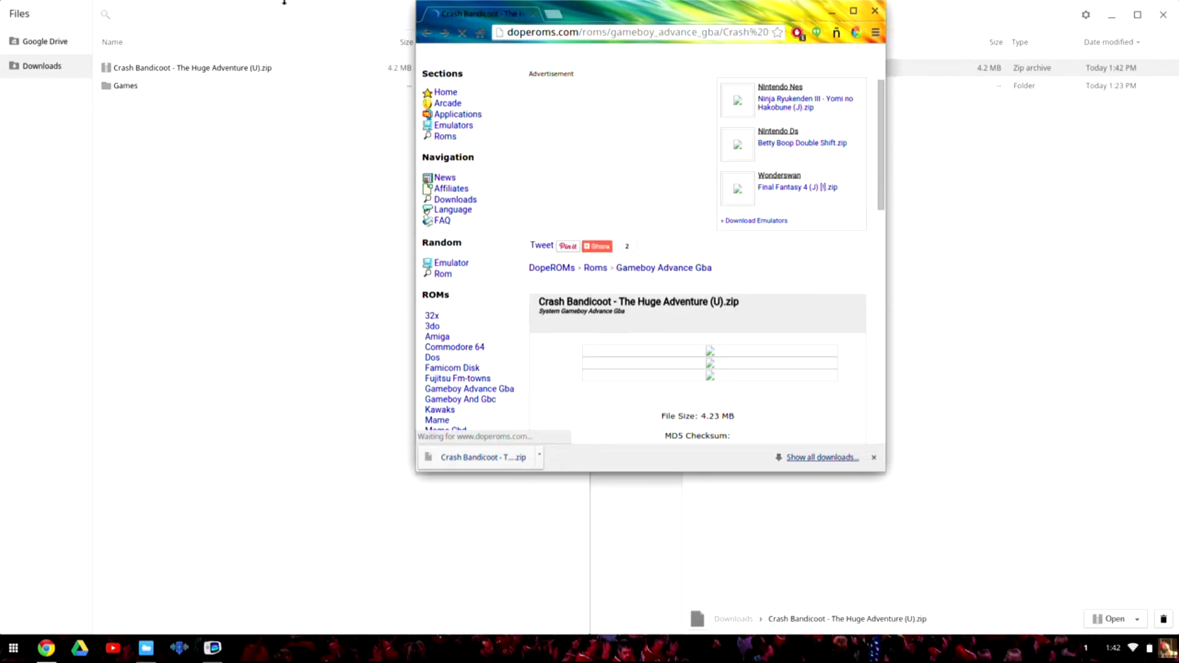
pyautogui.click(423, 34)
pyautogui.scroll(4, 671, 224)
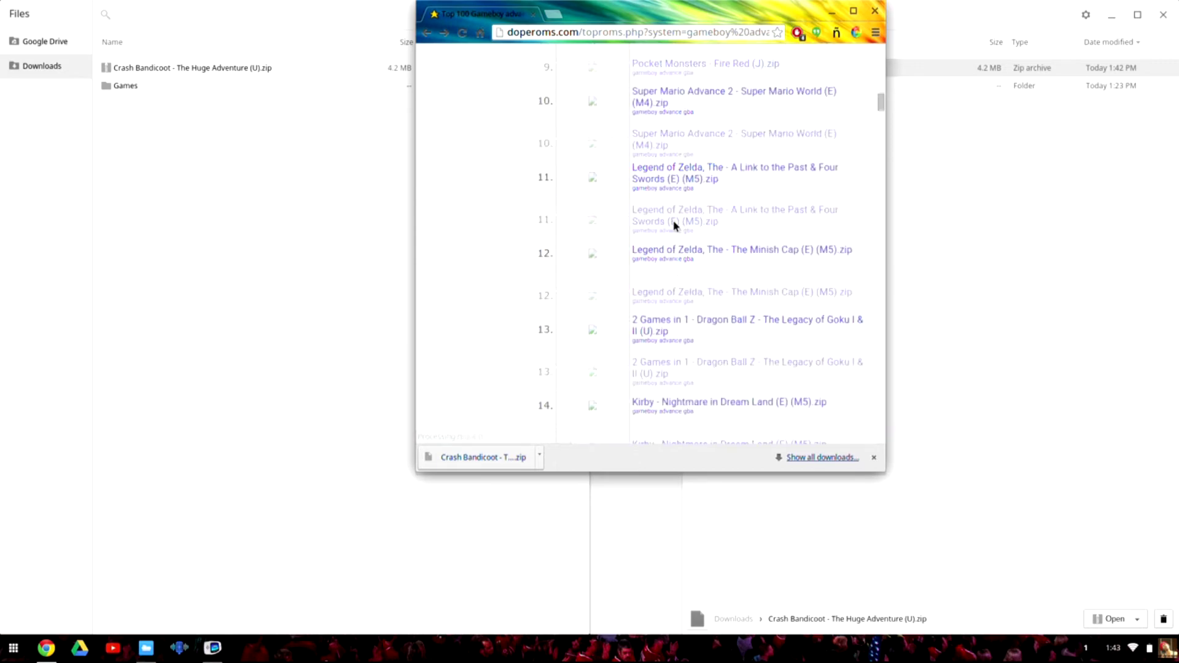
pyautogui.click(874, 457)
pyautogui.scroll(10, 745, 314)
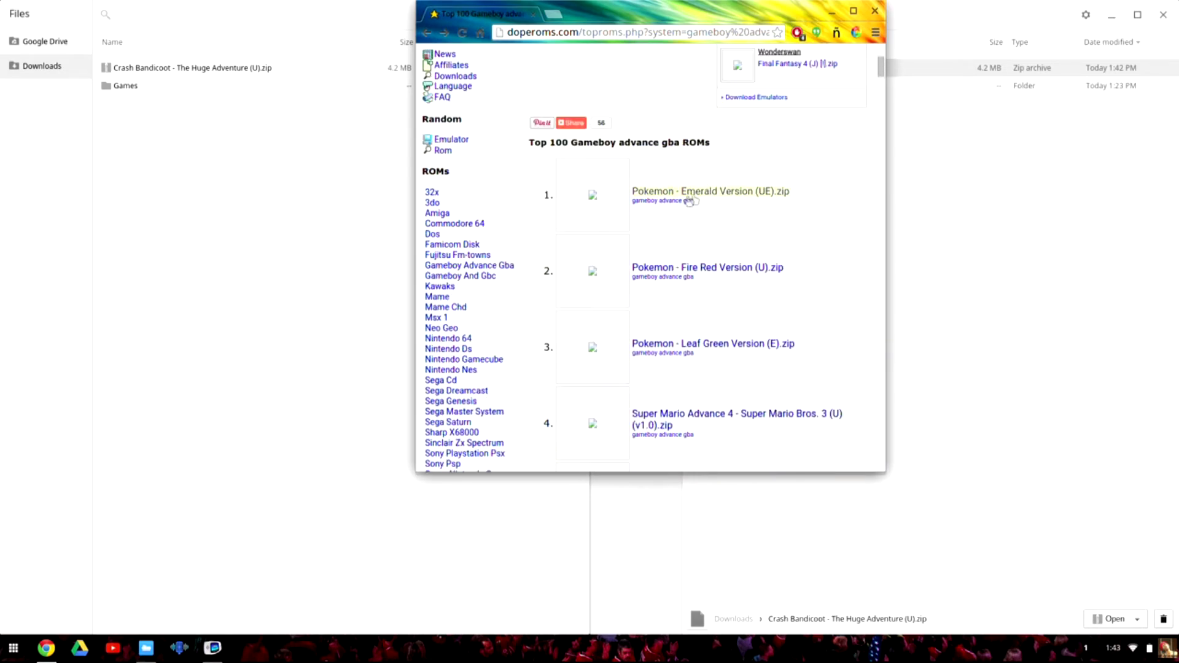
pyautogui.scroll(-5, 718, 261)
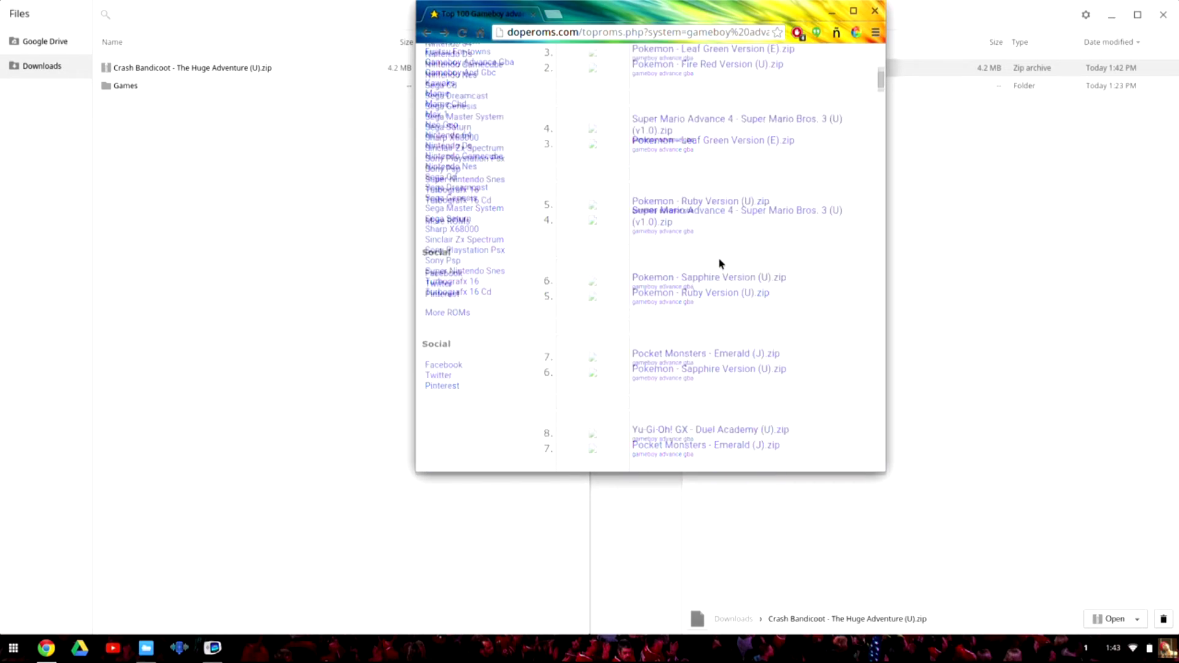
pyautogui.scroll(-8, 721, 263)
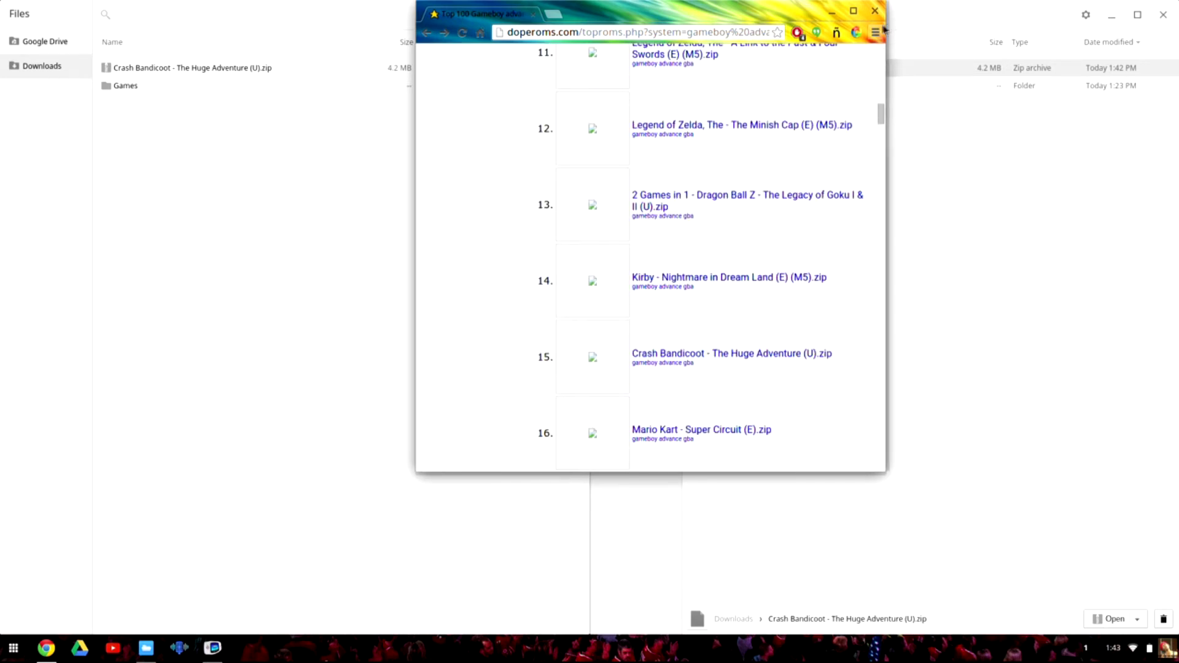
# - Minimize the browser and open the Games folder in the right Files window
pyautogui.moveTo(822, 15); pyautogui.dragTo(826, 82)
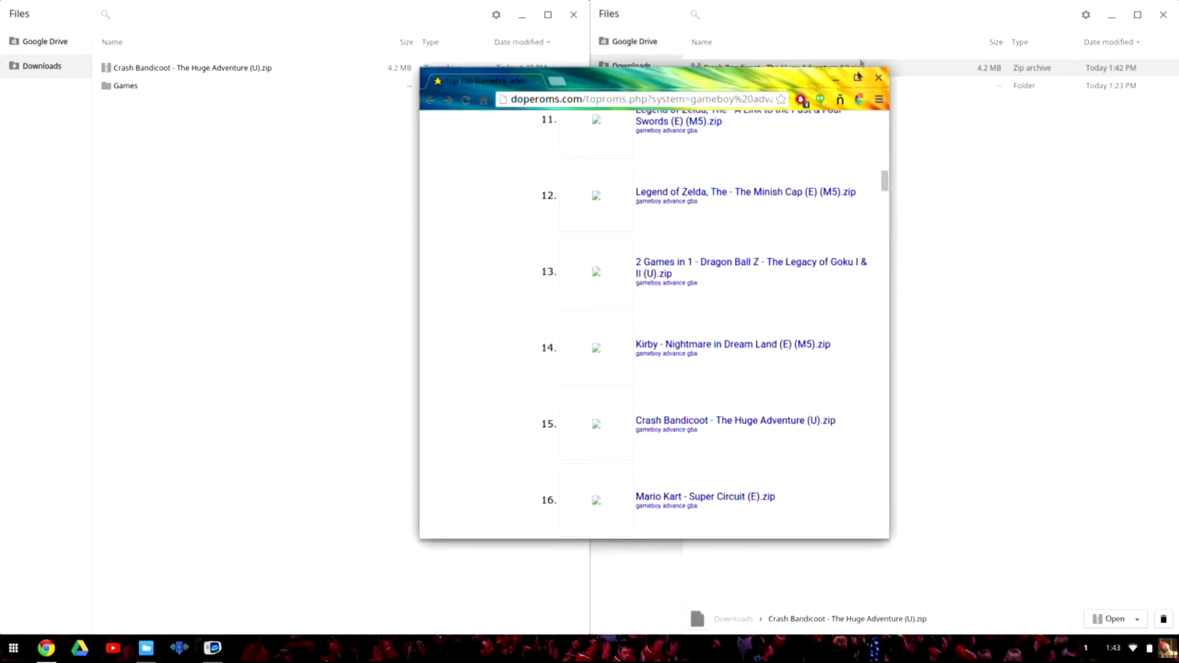
pyautogui.click(830, 79)
pyautogui.click(718, 94)
pyautogui.doubleClick(719, 92)
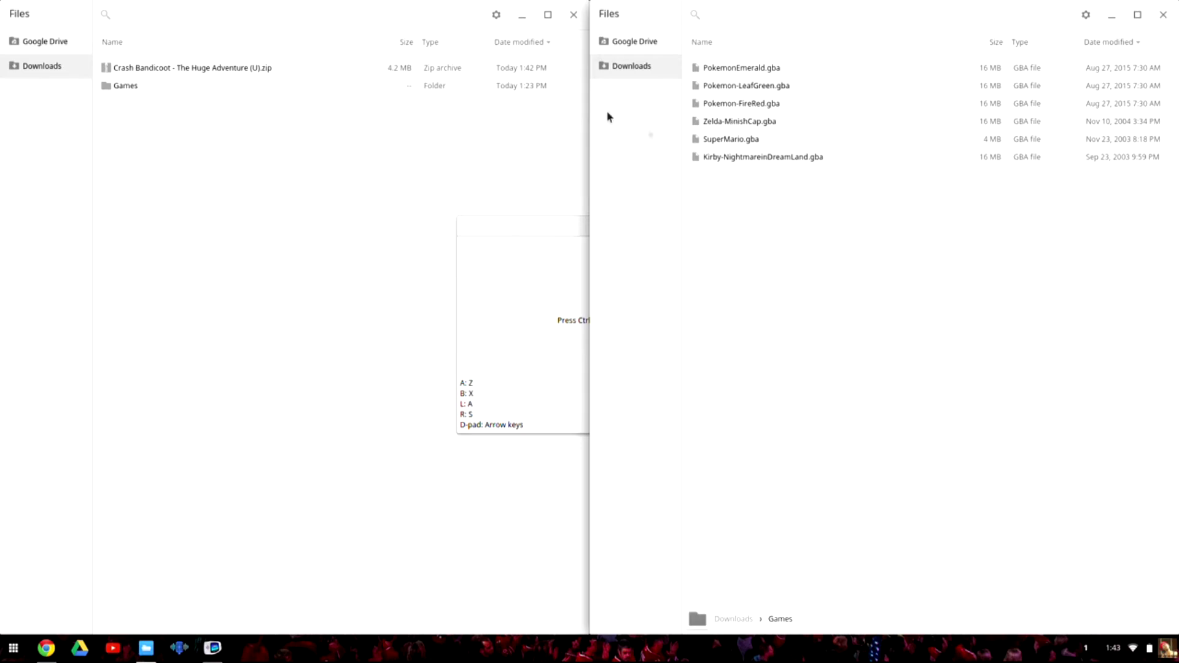
# - Bring the VBA-M emulator forward, then select the Crash Bandicoot zip in Files
pyautogui.click(213, 647)
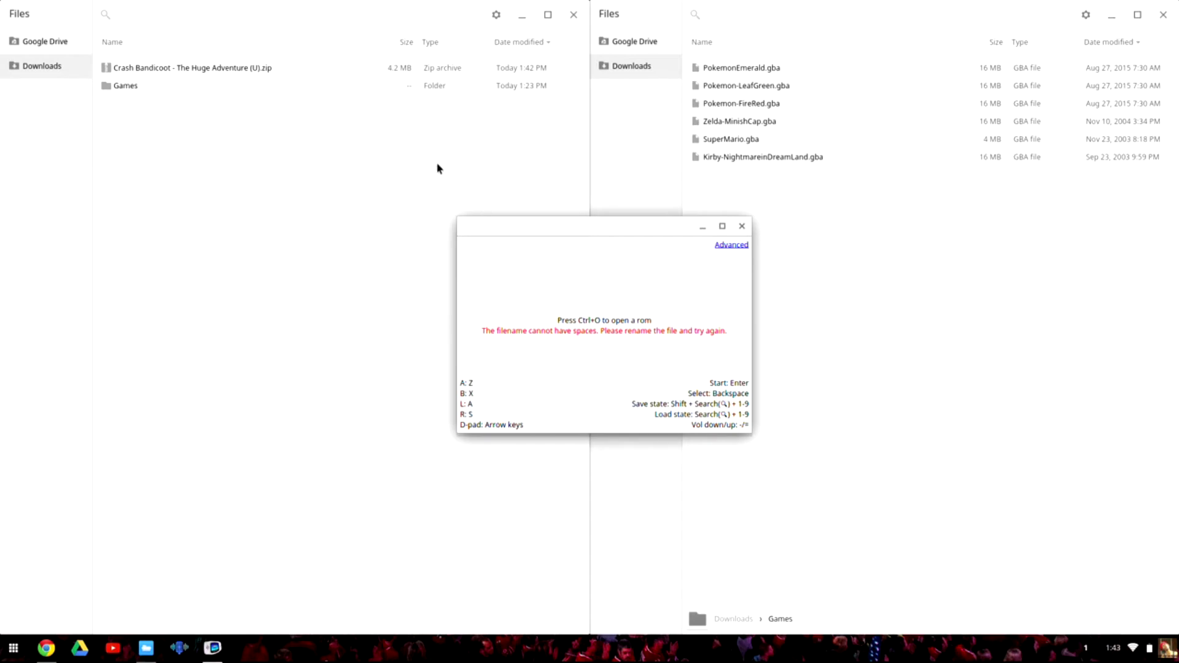
pyautogui.click(325, 120)
# - Open the zip, copy the Crash Bandicoot .gba into Games, and eject the archive
pyautogui.doubleClick(178, 66)
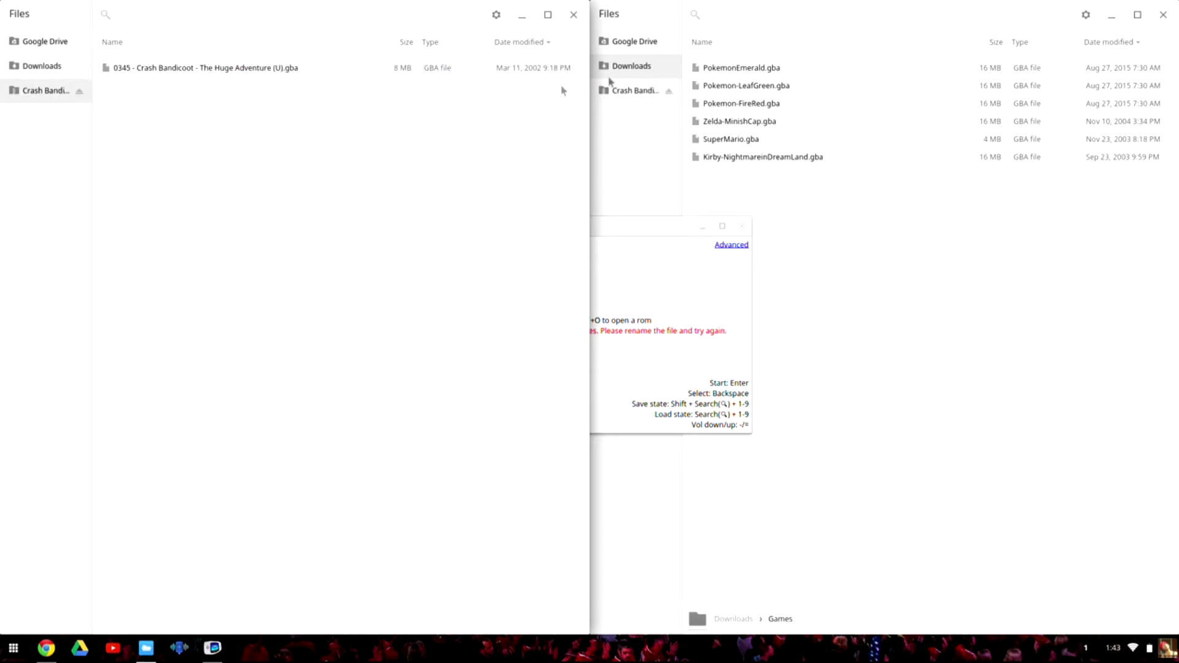
pyautogui.moveTo(237, 71); pyautogui.dragTo(824, 219)
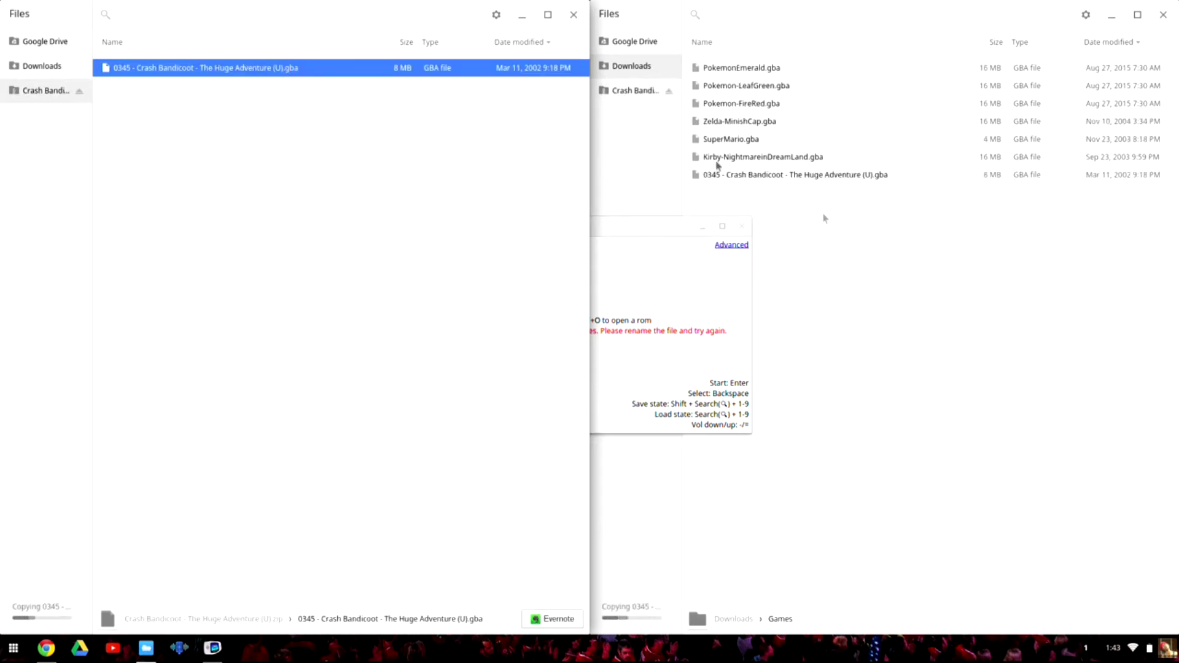
pyautogui.click(78, 91)
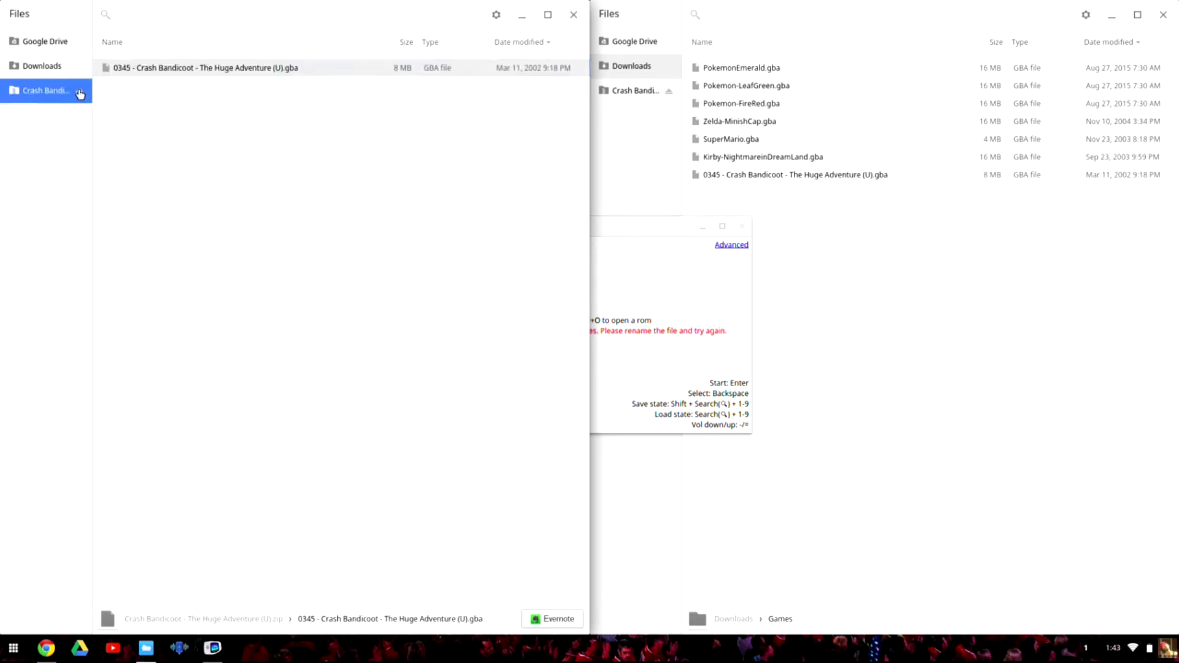
# - Delete the Crash Bandicoot zip from Downloads, then right-click the ROM in Games
pyautogui.click(135, 71)
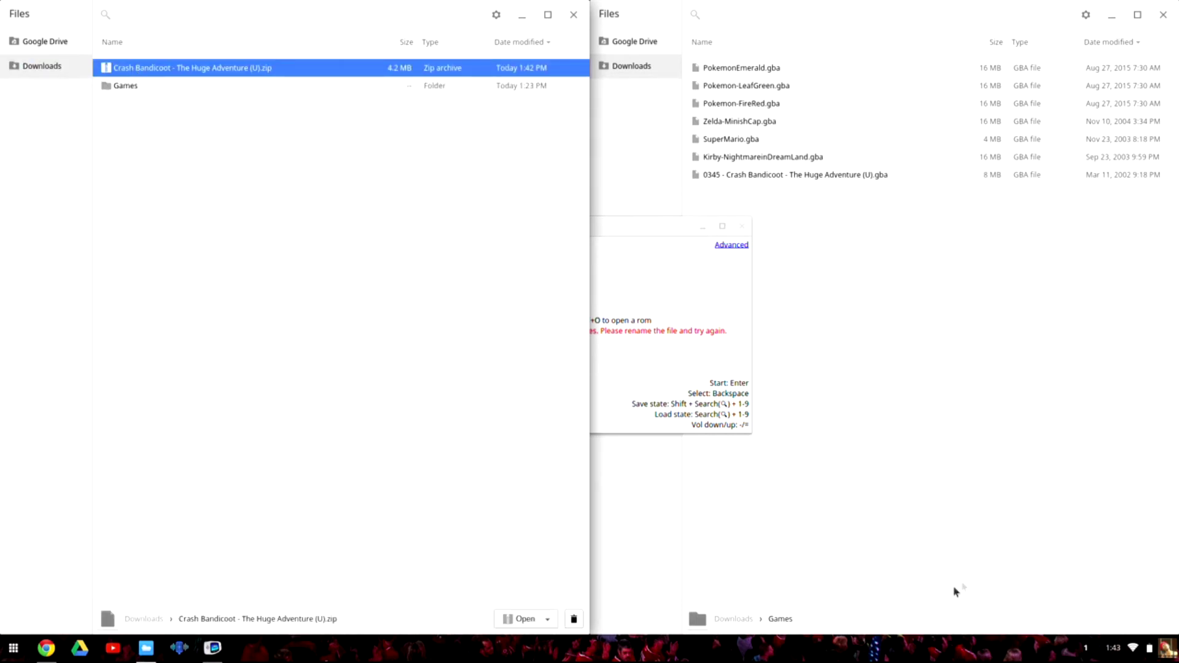
pyautogui.click(574, 619)
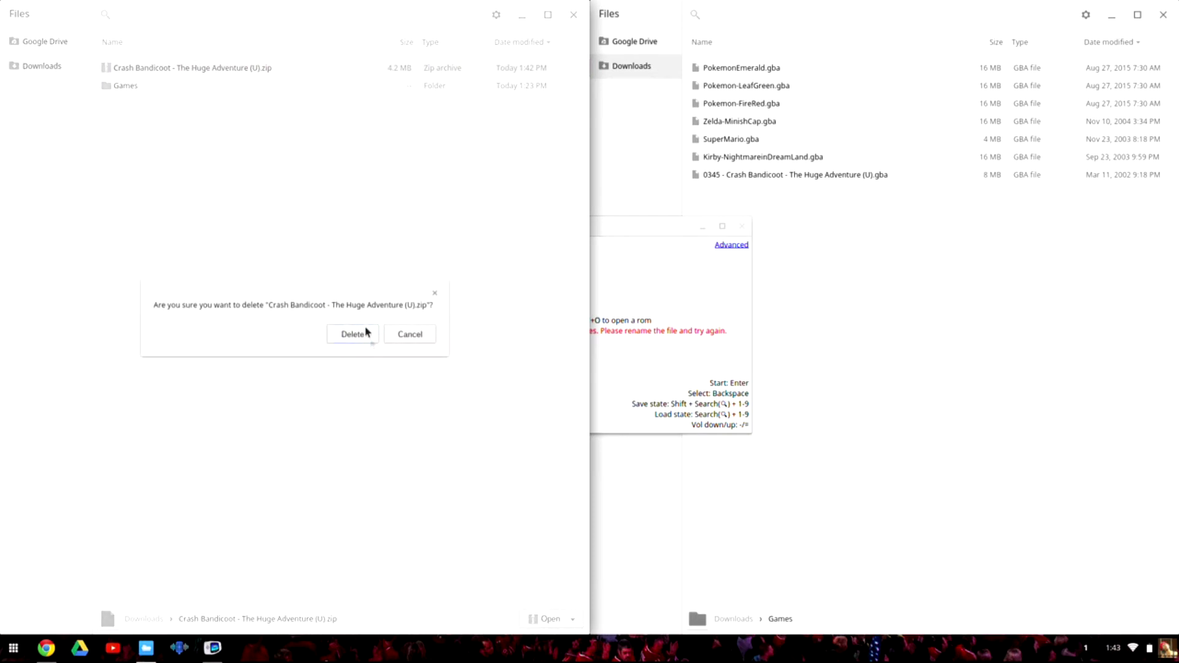
pyautogui.click(344, 335)
pyautogui.click(728, 176)
pyautogui.rightClick(731, 179)
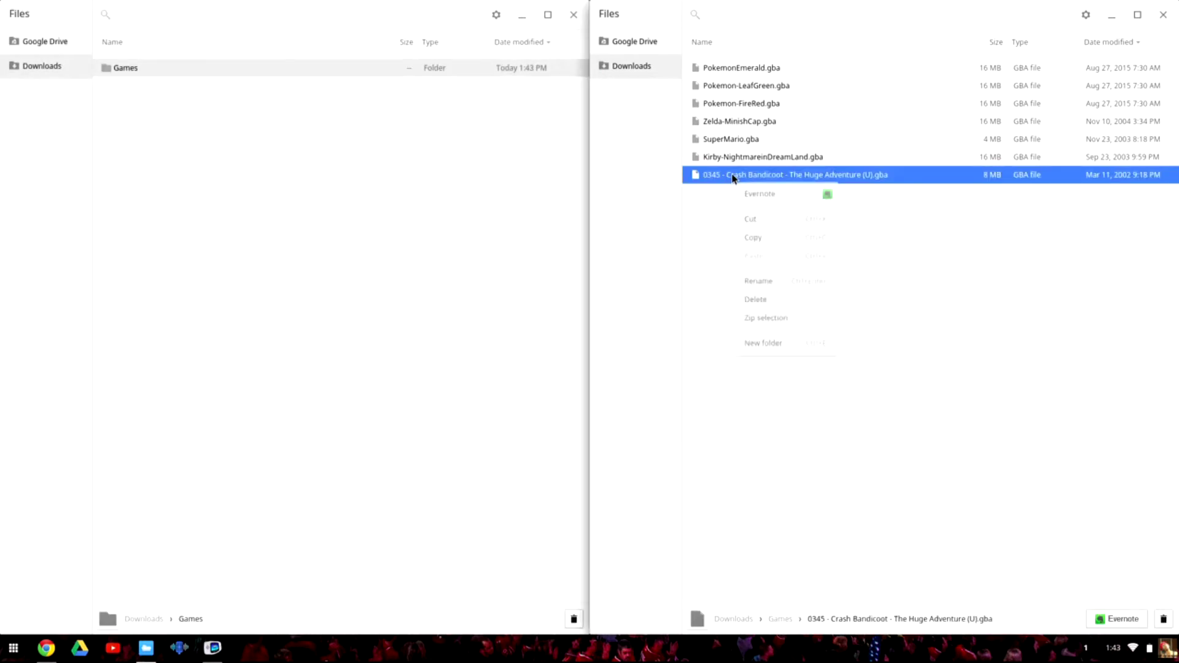
# - Bring the emulator forward, then start renaming the Crash Bandicoot .gba in Games
pyautogui.click(719, 334)
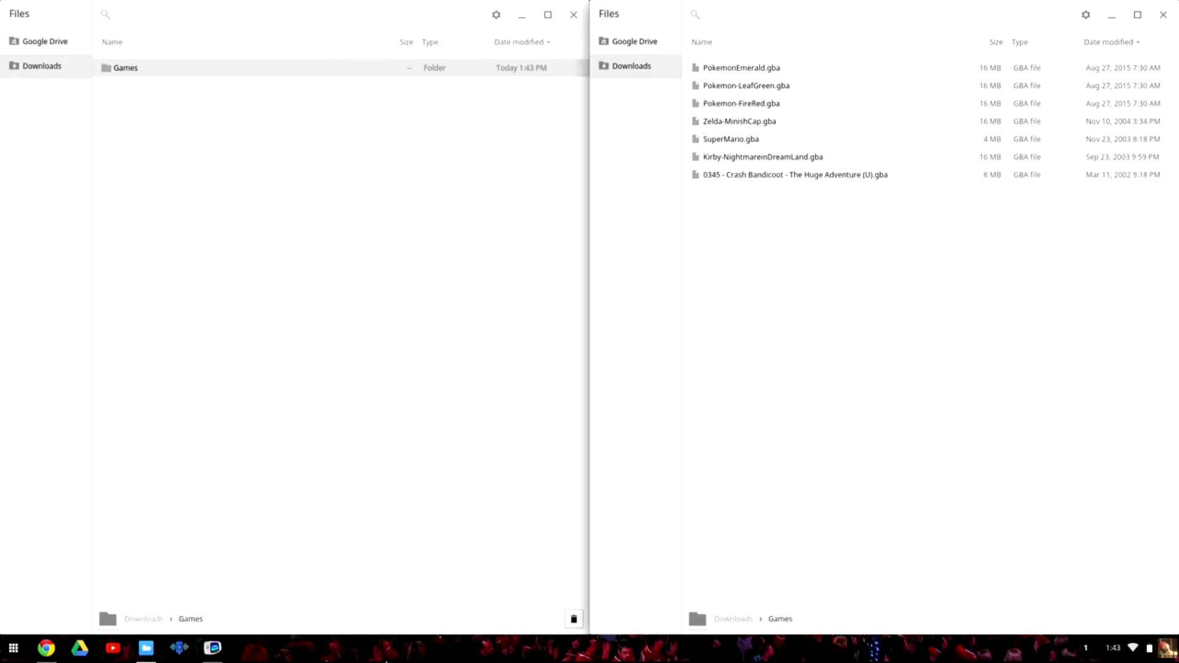
pyautogui.click(220, 646)
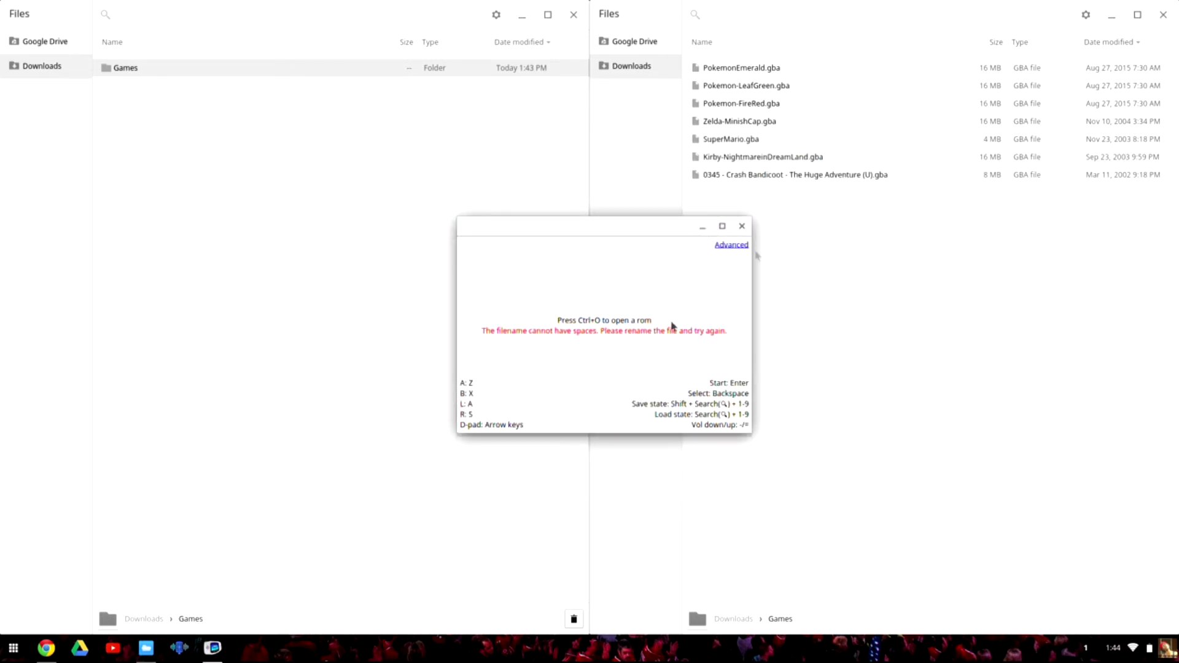
pyautogui.click(841, 203)
pyautogui.rightClick(765, 176)
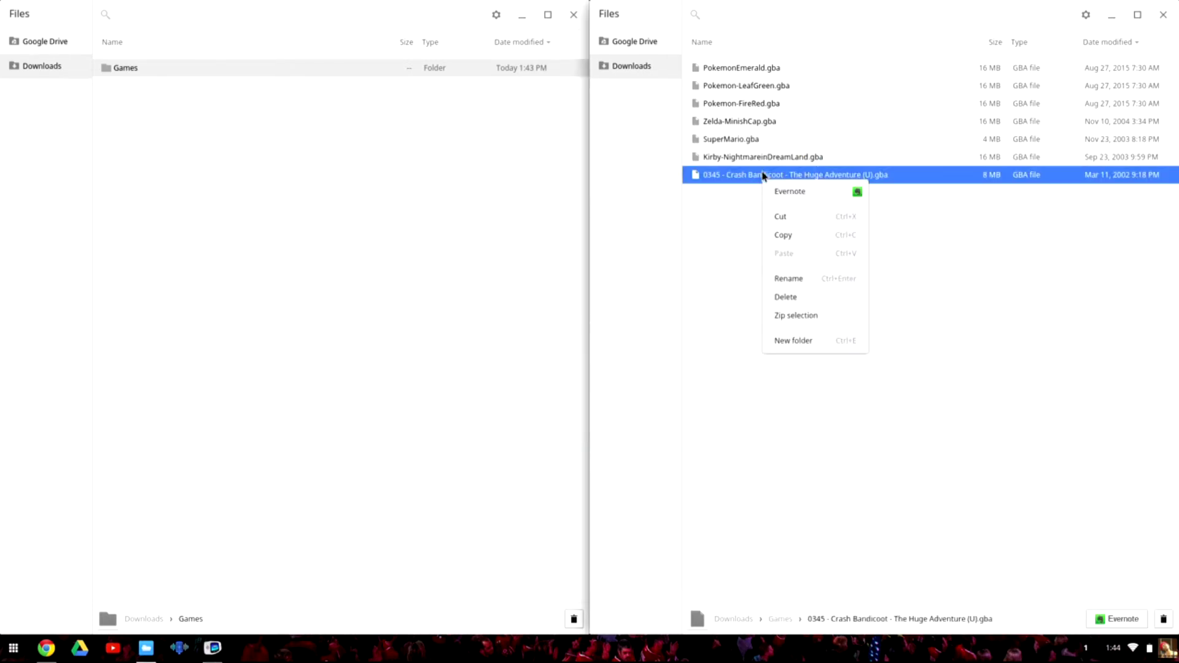
pyautogui.click(793, 278)
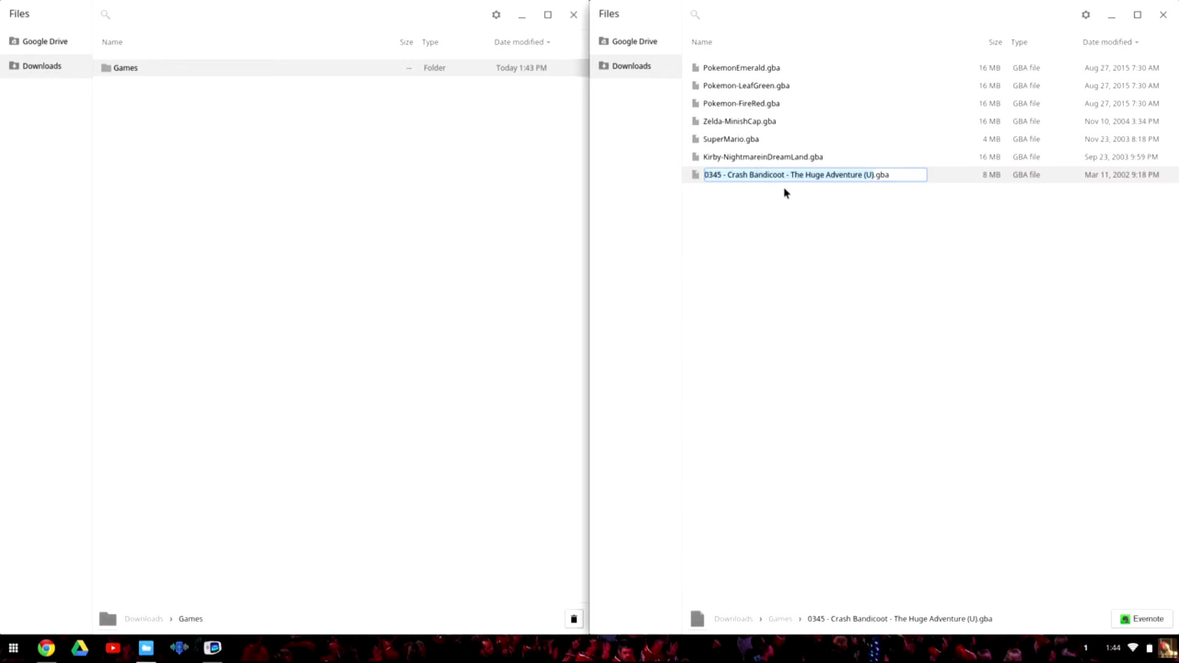
# - Strip the 0345 number, spaces and (U) to make CrashBandicoot-TheHugeAdventure.gba
pyautogui.press('Right')
pyautogui.press('BackSpace')
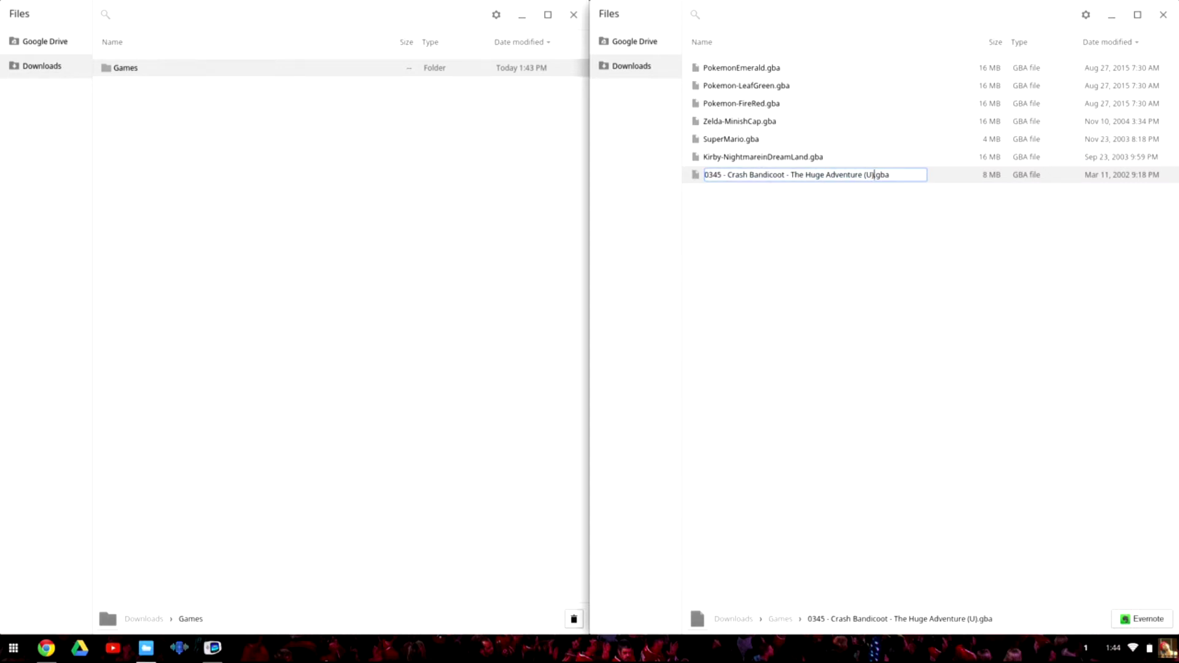
pyautogui.press('BackSpace')
pyautogui.press('BackSpace')
pyautogui.press('BackSpace')
pyautogui.press('BackSpace')
pyautogui.press('BackSpace')
pyautogui.click(843, 175)
pyautogui.press('BackSpace')
pyautogui.click(810, 175)
pyautogui.press('BackSpace')
pyautogui.press('BackSpace')
pyautogui.click(785, 174)
pyautogui.press('BackSpace')
pyautogui.press('BackSpace')
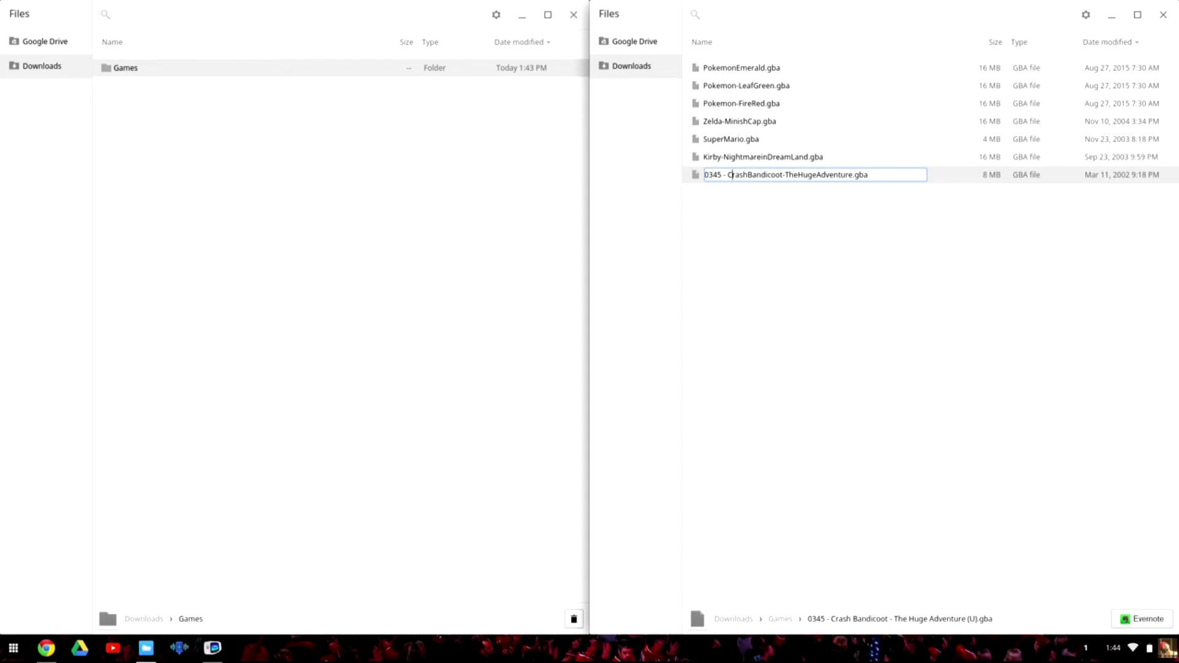
pyautogui.hotkey('shift', 'Home')
pyautogui.press('BackSpace')
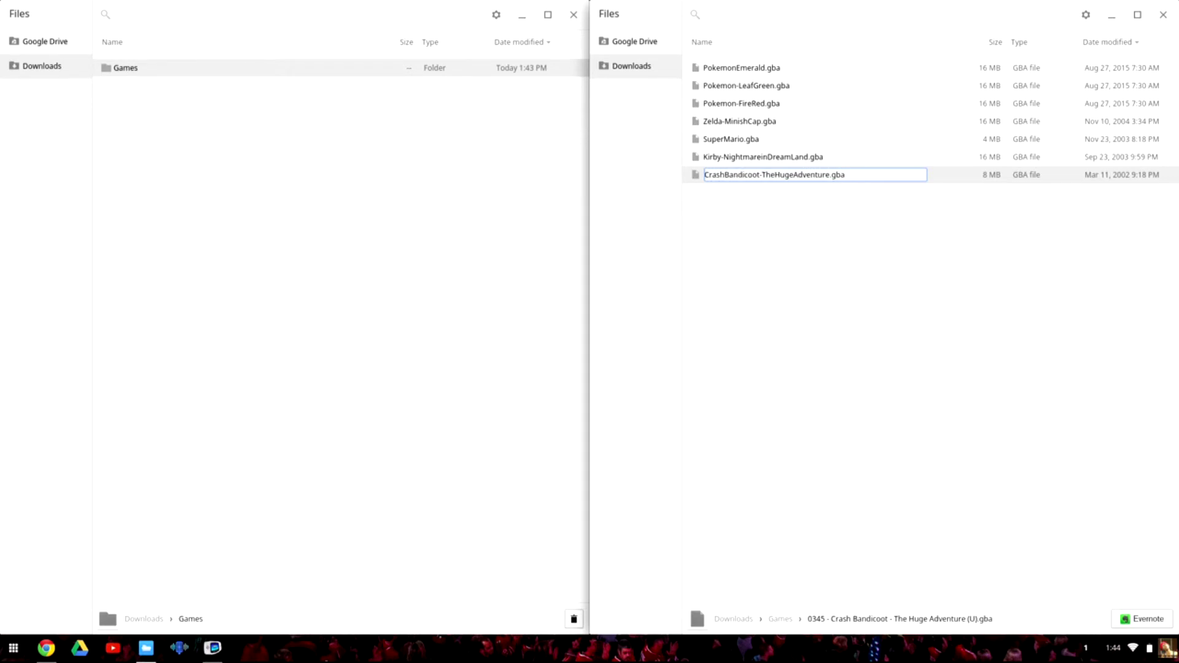
pyautogui.press('End')
pyautogui.click(856, 221)
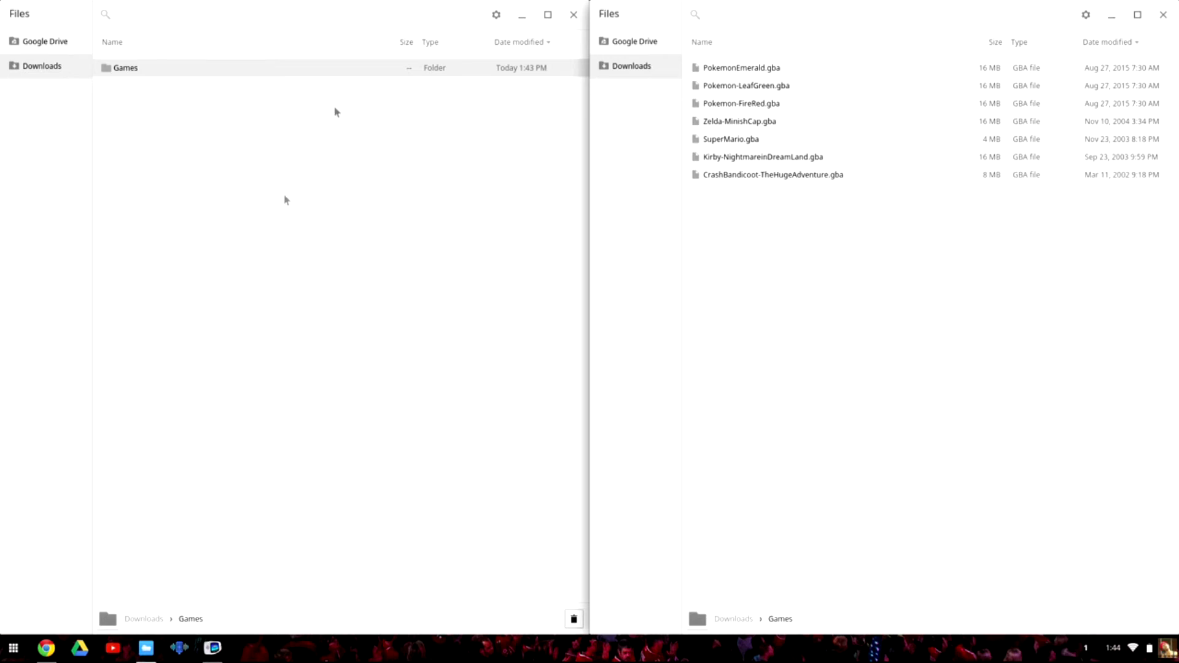
# - Close the left Files window, minimize the right one, and open VBA-M's ROM chooser with Ctrl+O
pyautogui.moveTo(477, 3); pyautogui.dragTo(550, 69)
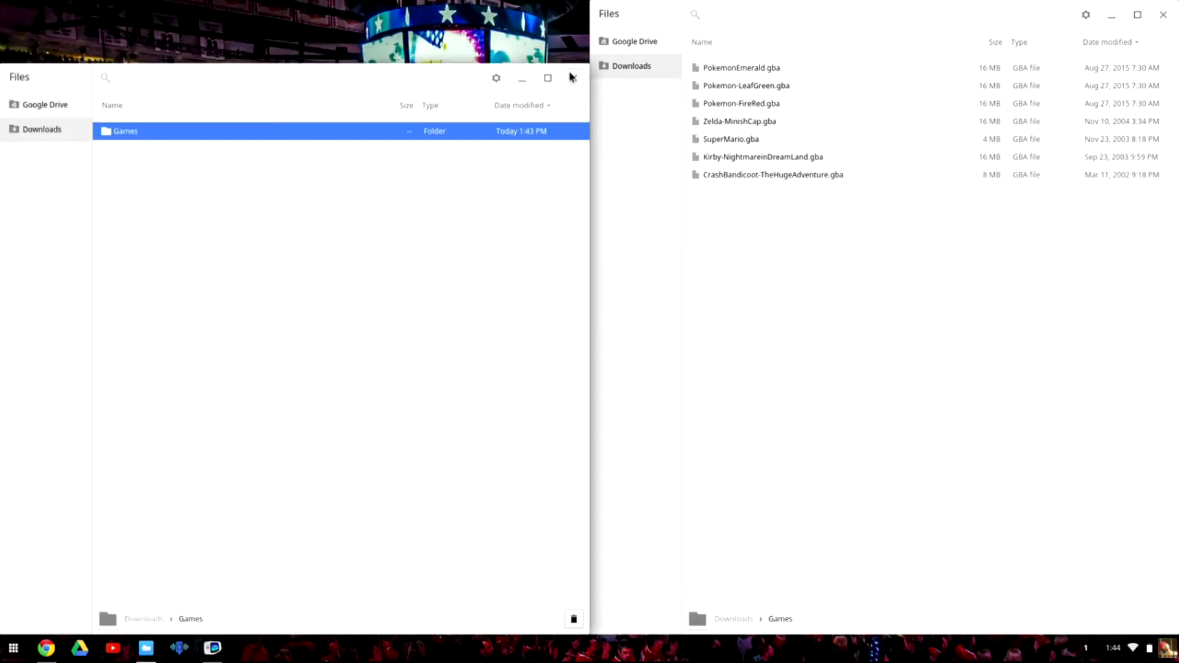
pyautogui.click(573, 78)
pyautogui.moveTo(1174, 2); pyautogui.dragTo(1171, 129)
pyautogui.click(1110, 148)
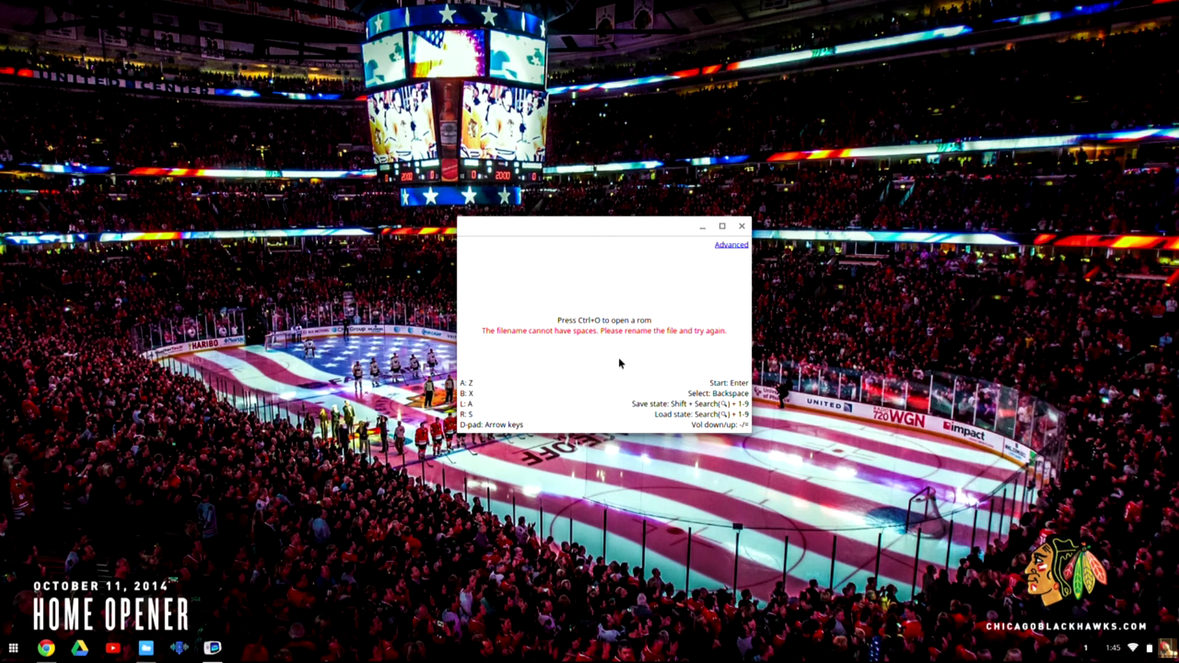
pyautogui.hotkey('ctrl', 'o')
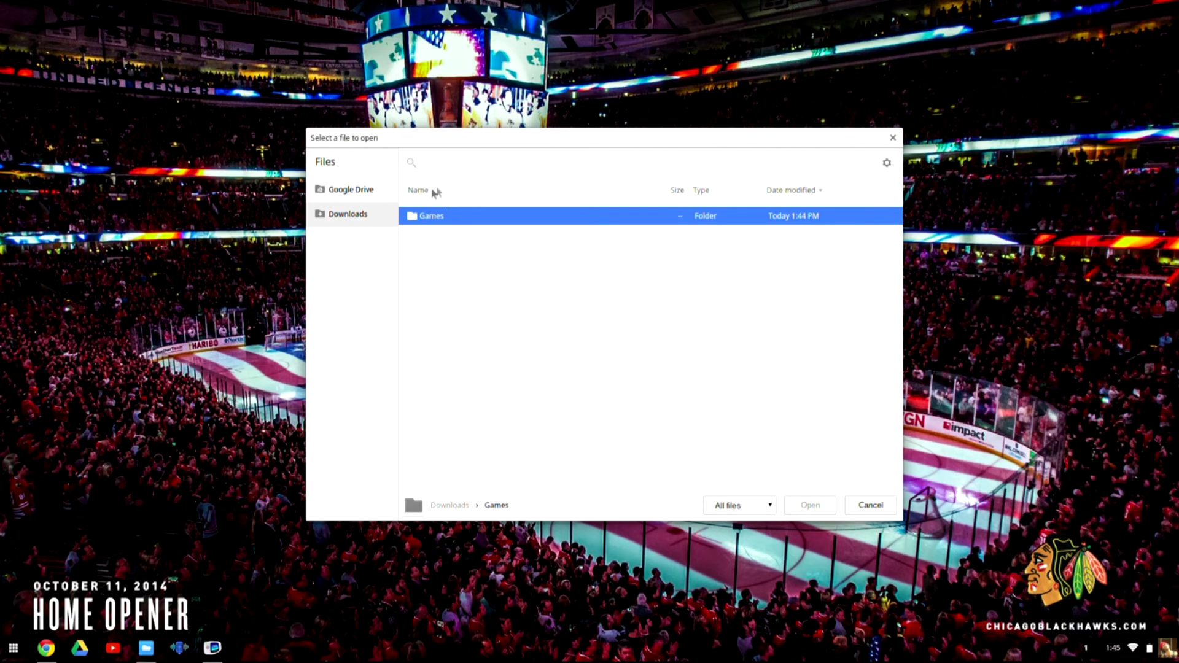
# - Load CrashBandicoot-TheHugeAdventure.gba from the Games folder so its intro cutscene plays
pyautogui.doubleClick(435, 219)
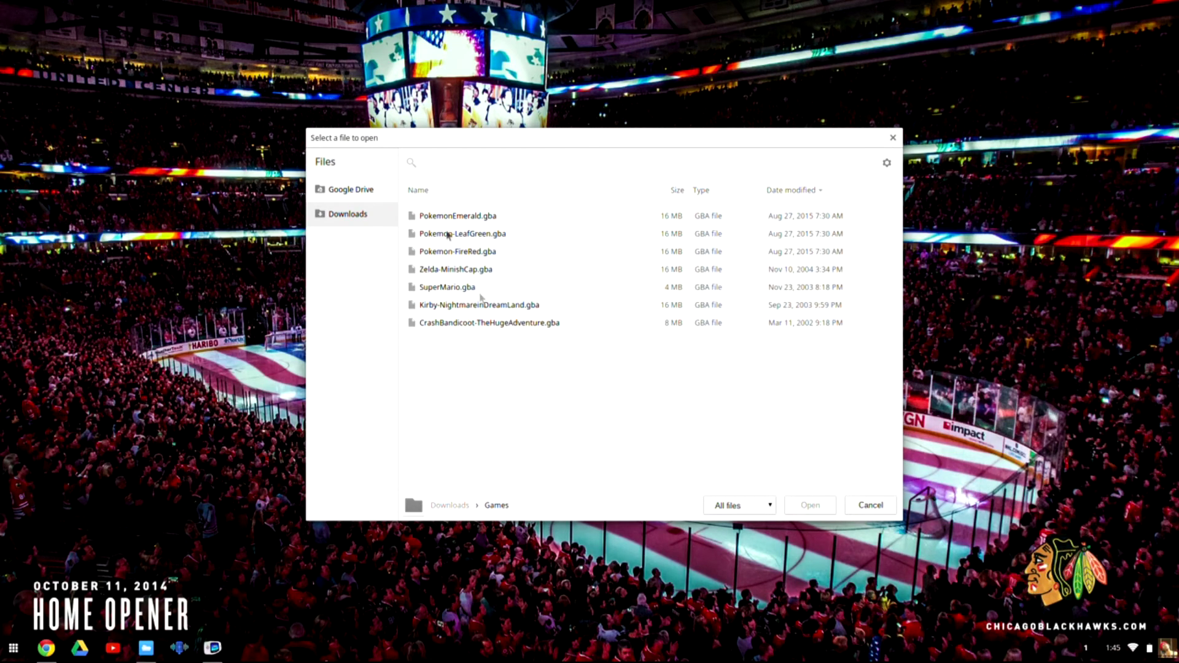
pyautogui.doubleClick(457, 323)
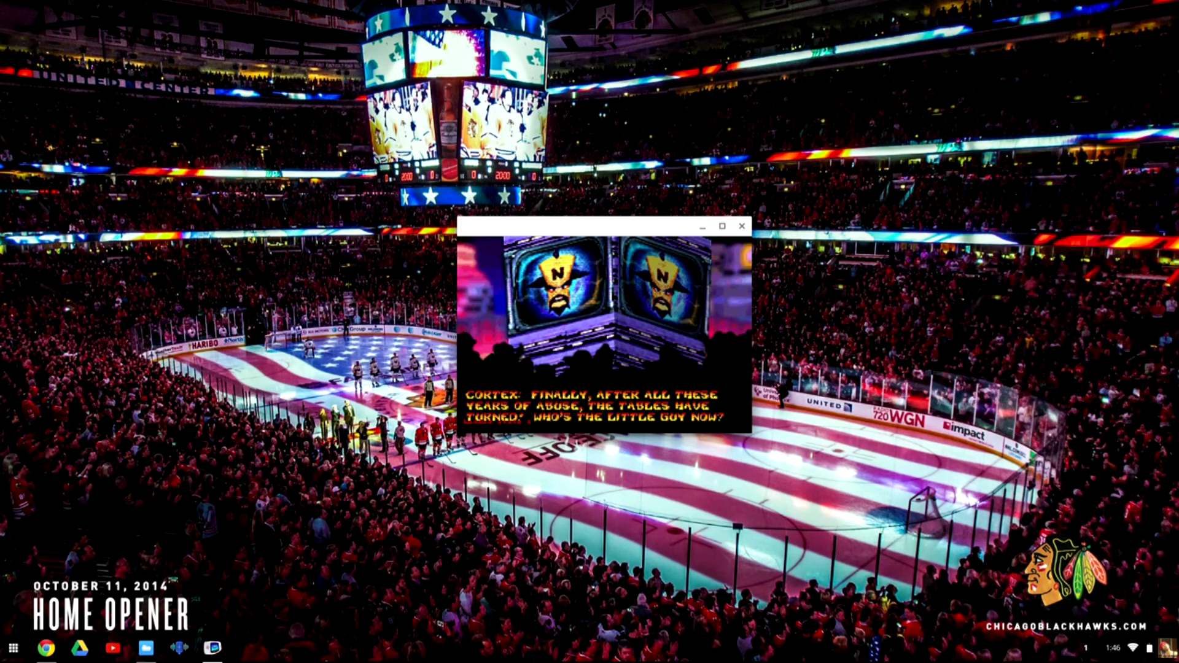
# - Run Crash rightward through the jungle level, picking up apples and crates along the way
pyautogui.press('Right')
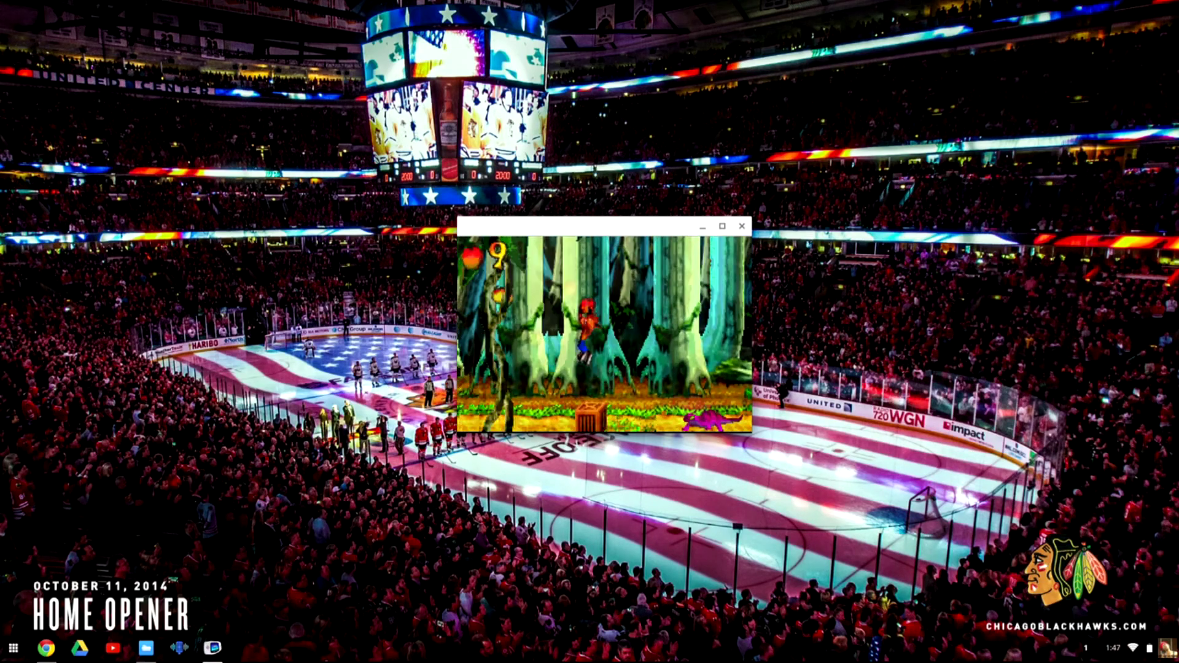
pyautogui.press('Right')
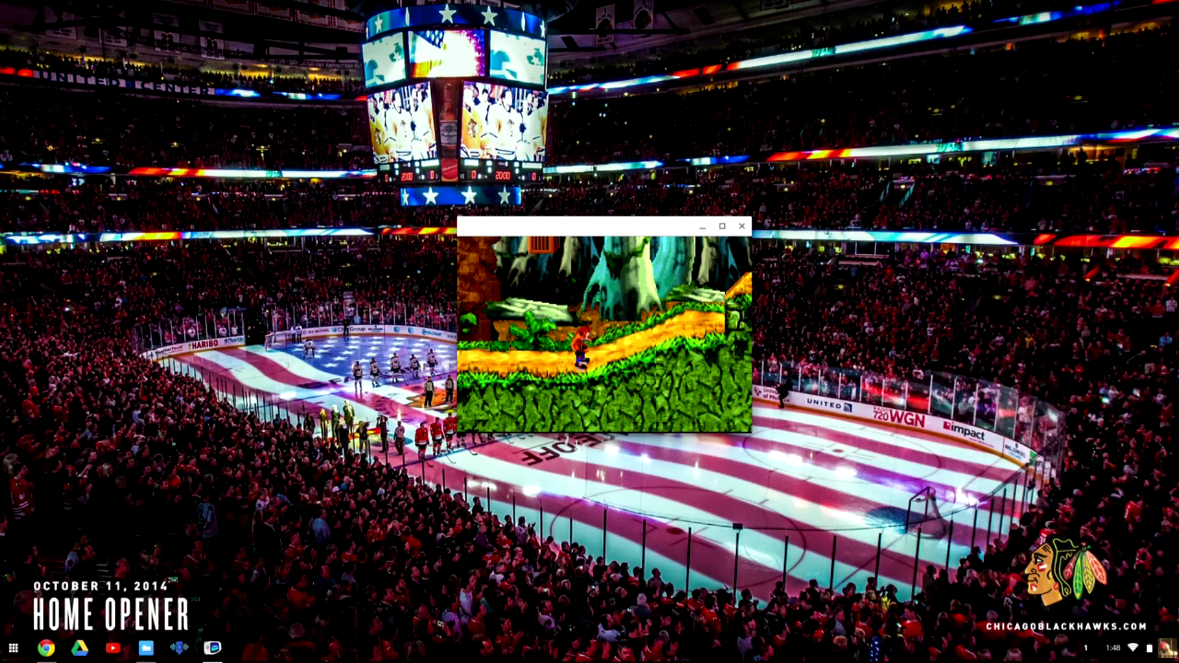
# - Quit the VBA-M window with Ctrl+W, leaving only the desktop wallpaper and shelf
pyautogui.hotkey('ctrl', 'w')
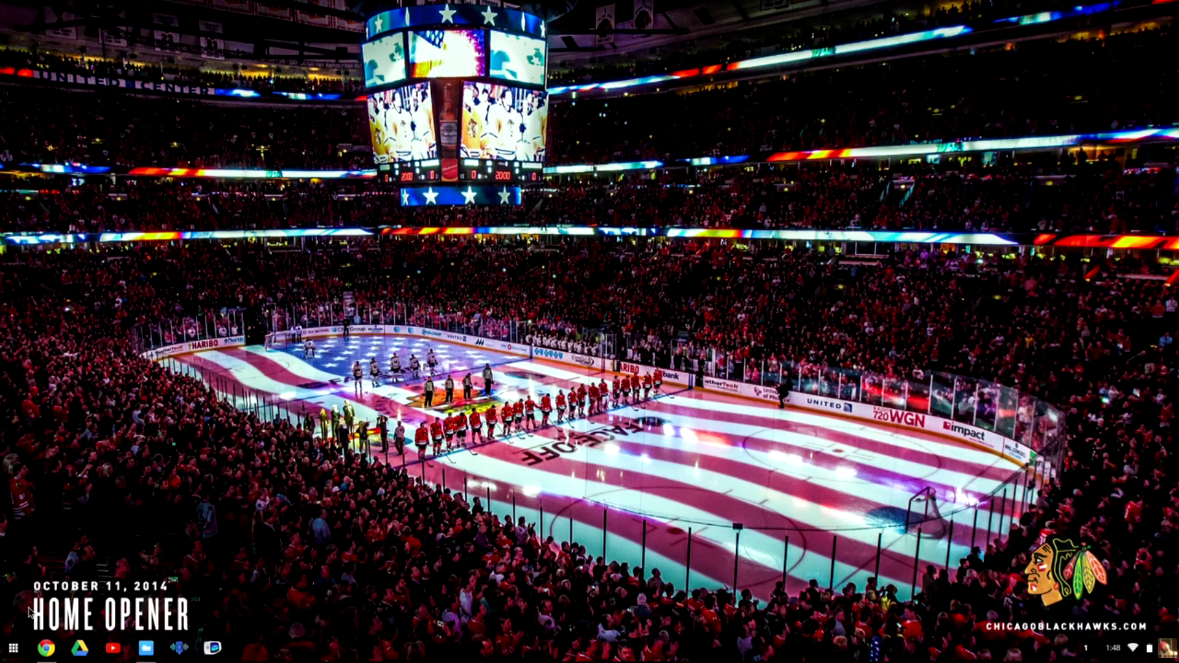